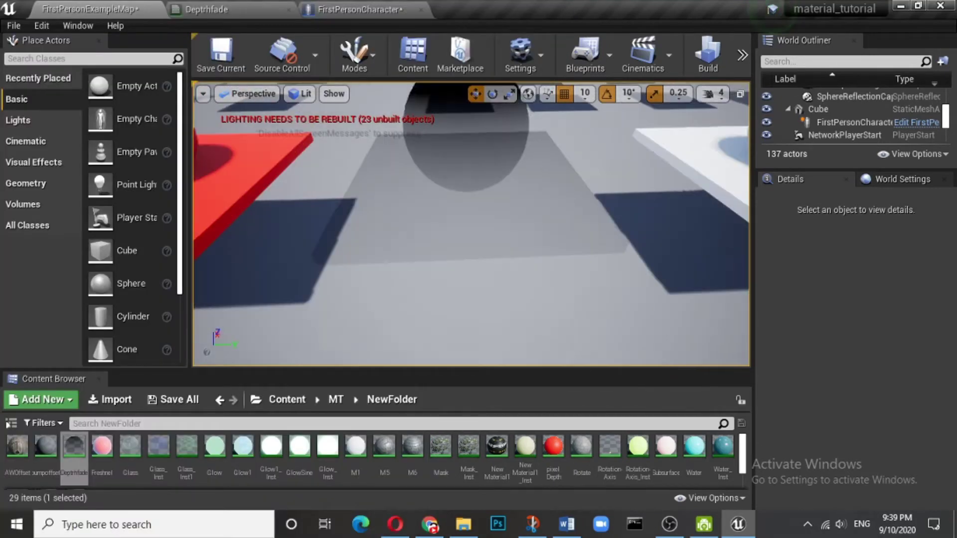
Examine the existing depth-fade sphere in the level from several distances and angles, ending near the plain white sphere
key("w")
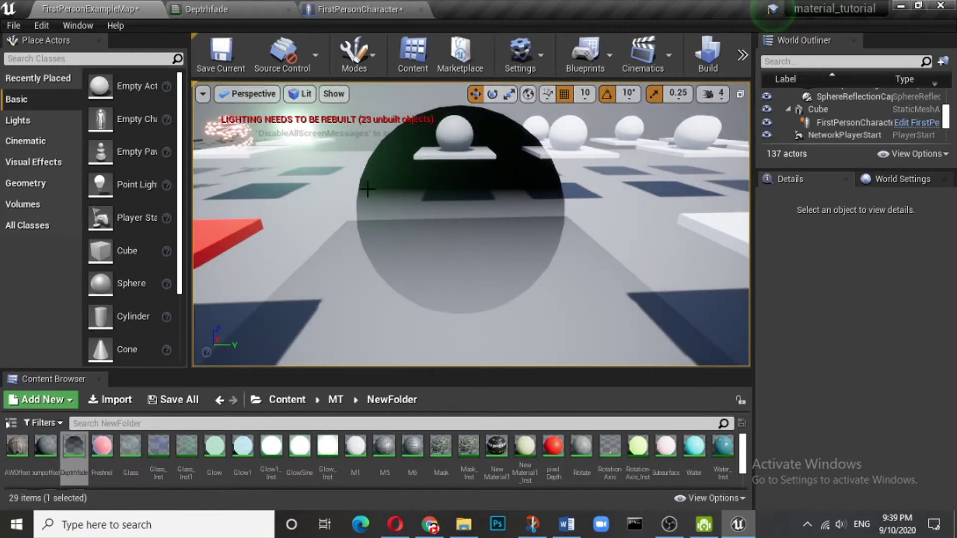
right_click_drag(488, 269, 461, 253)
key("d")
key("s")
right_click_drag(538, 224, 411, 104)
right_click_drag(471, 224, 548, 226)
key("a")
key("a")
left_click_drag(366, 114, 373, 104)
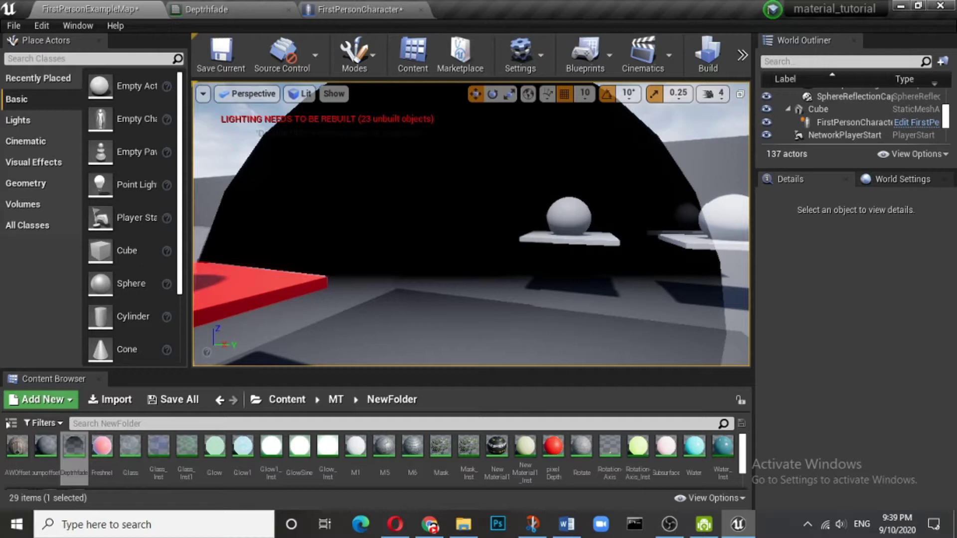
scroll(471, 224, "up", 1)
scroll(472, 224, "down", 3)
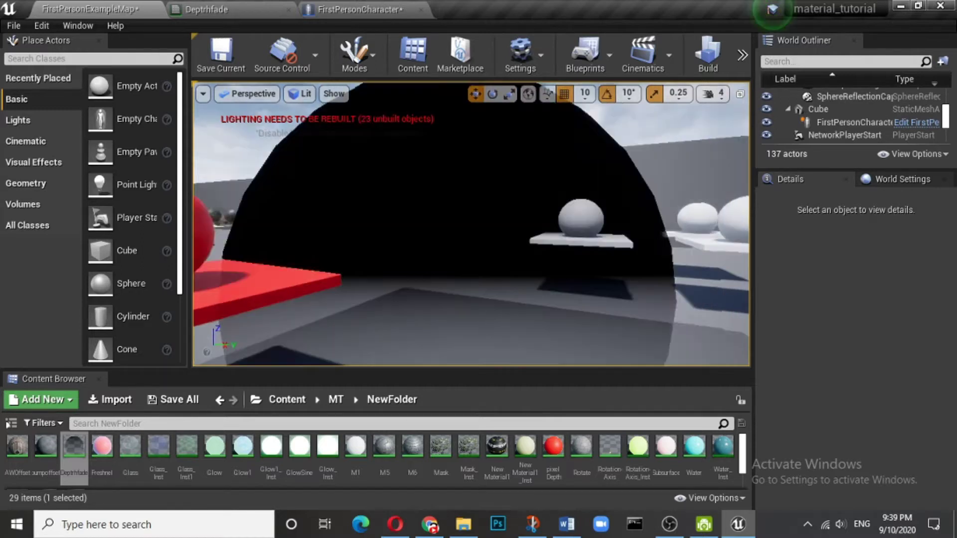
right_click_drag(471, 224, 543, 227)
key("a")
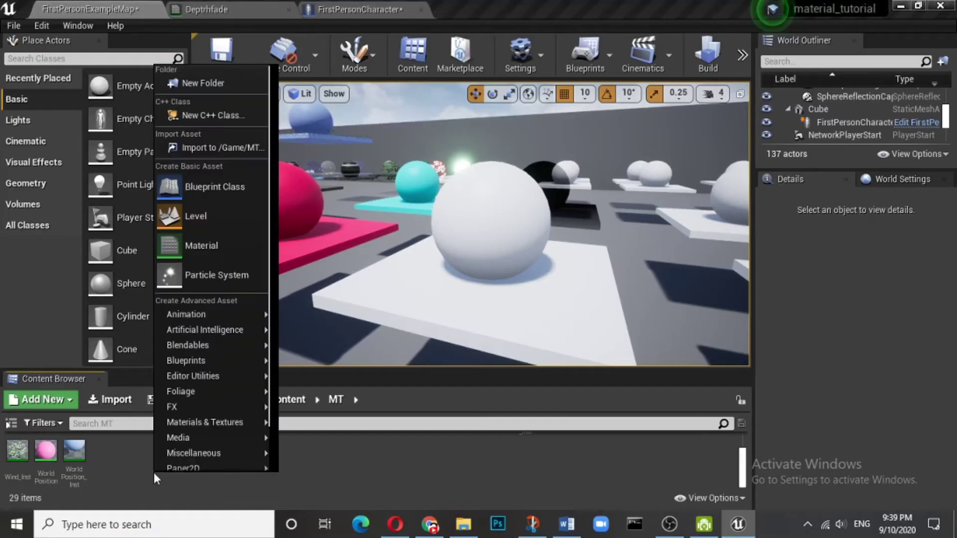
Create a material named DepthFade in the MT folder and open it for editing
left_click(212, 241)
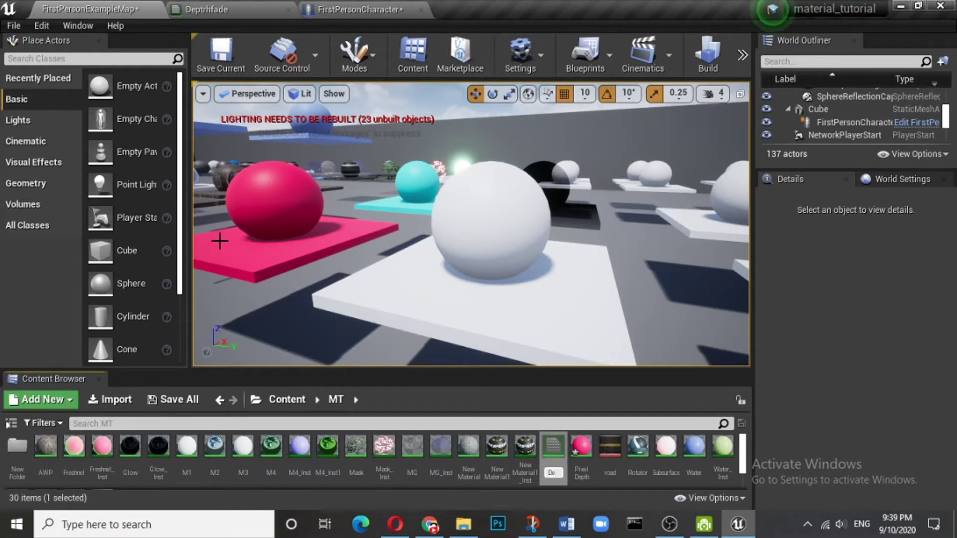
type("Depth")
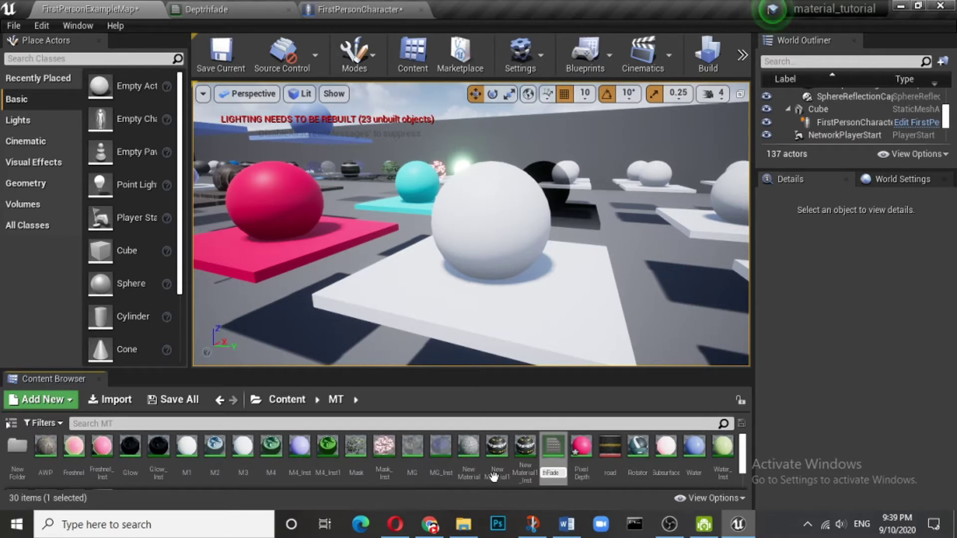
key("Return")
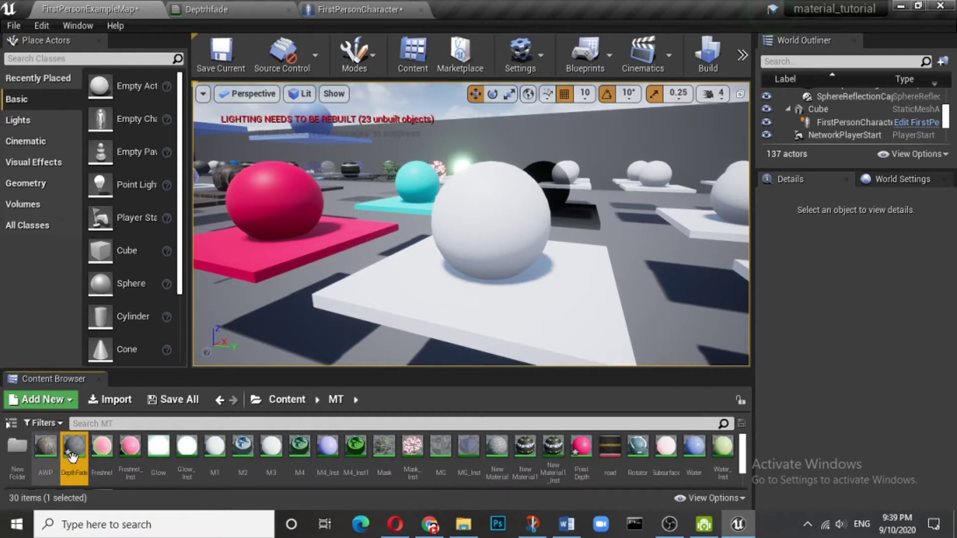
double_click(73, 453)
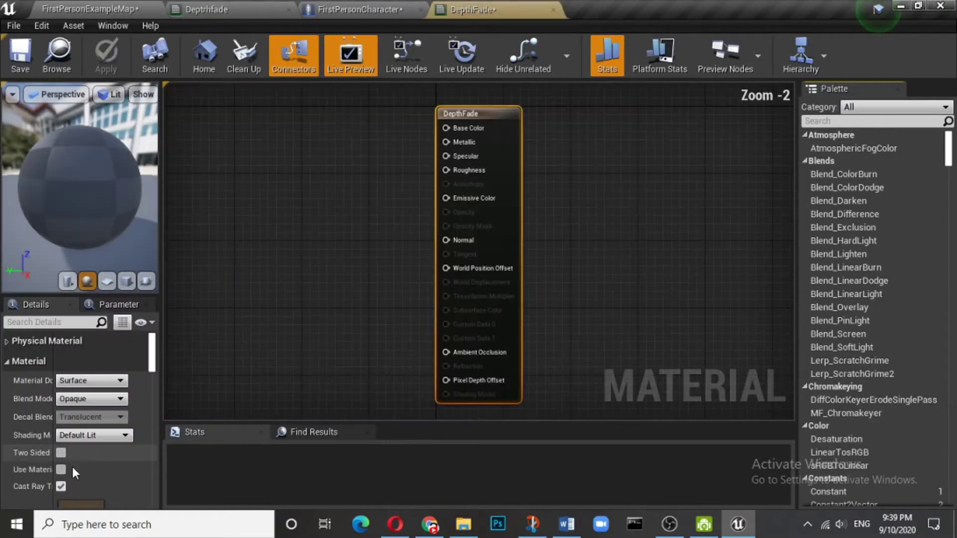
Add a Depth Fade node to the material graph and place it beside the main material node
right_click(291, 146)
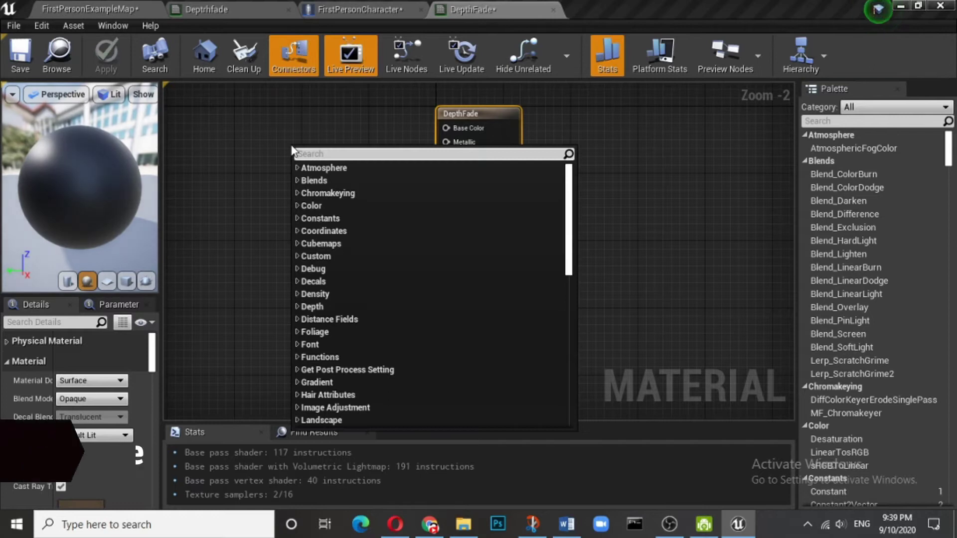
type("depth")
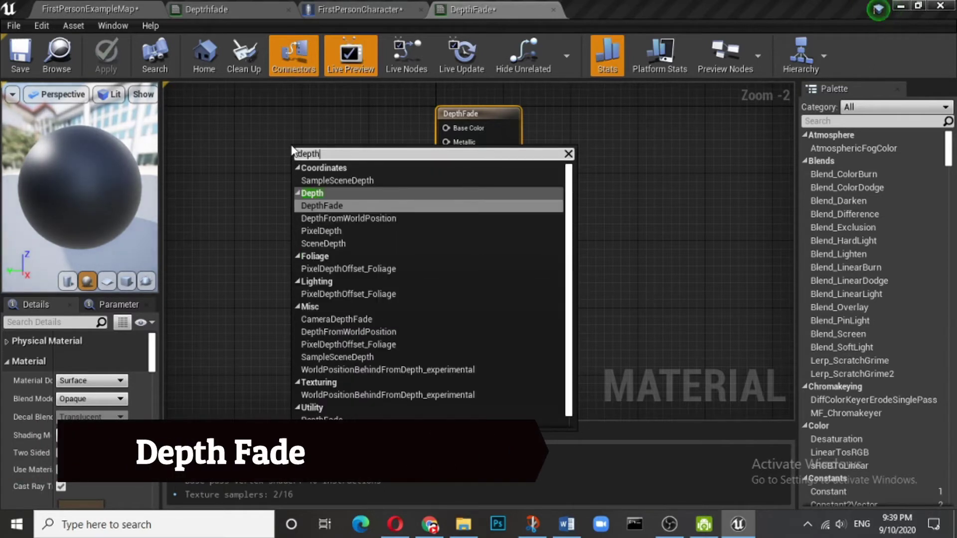
left_click(315, 205)
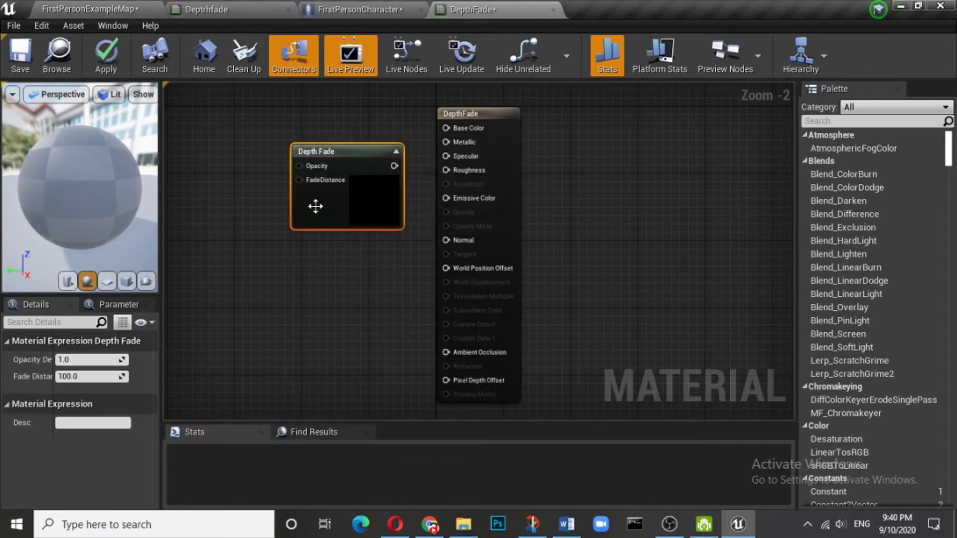
left_click_drag(341, 152, 294, 139)
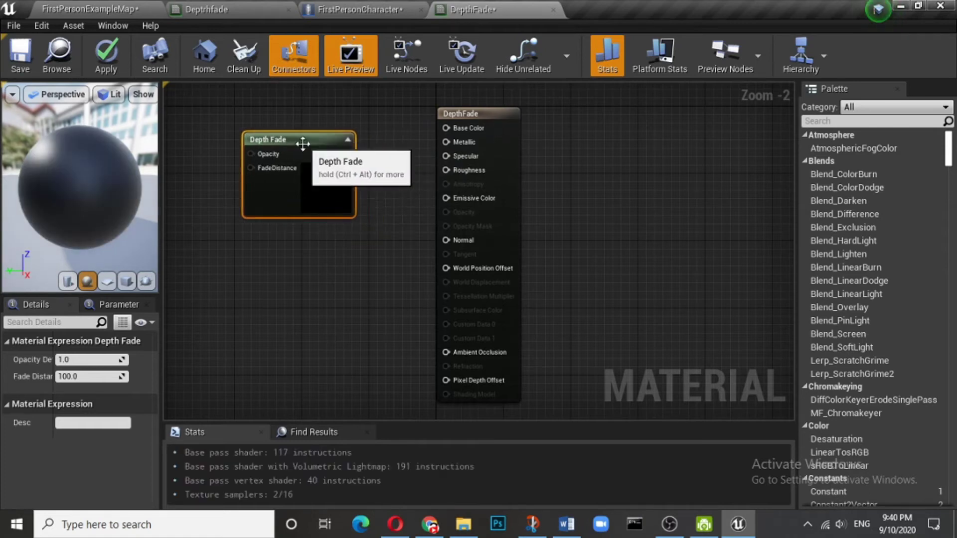
Set the material's blend mode to Translucent and connect the Depth Fade output to the material's Opacity input
left_click(482, 115)
left_click(119, 403)
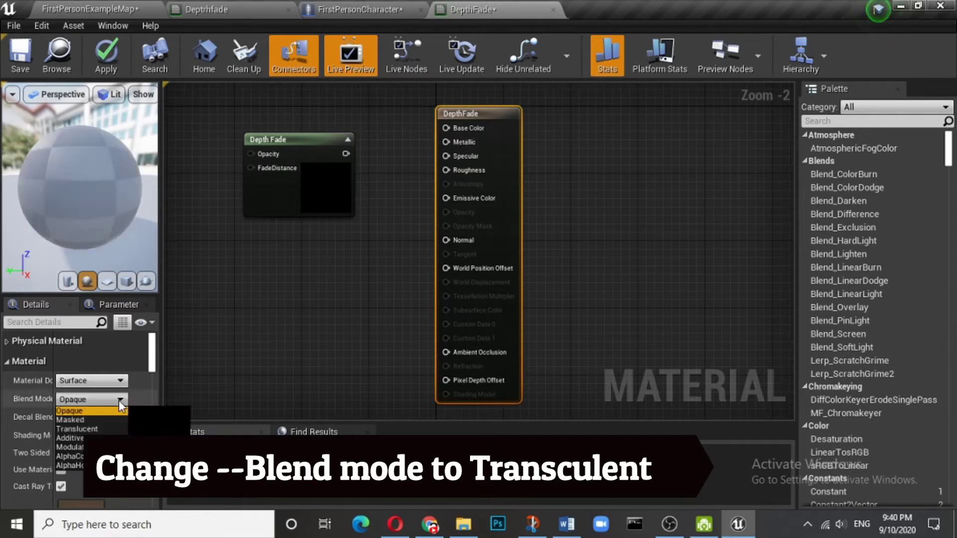
left_click(79, 429)
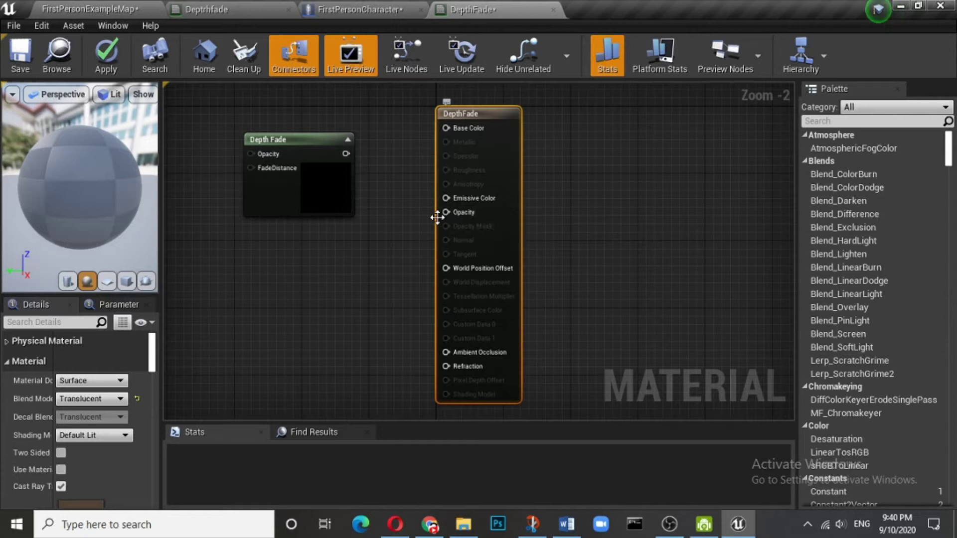
left_click_drag(345, 153, 444, 214)
left_click_drag(281, 141, 305, 143)
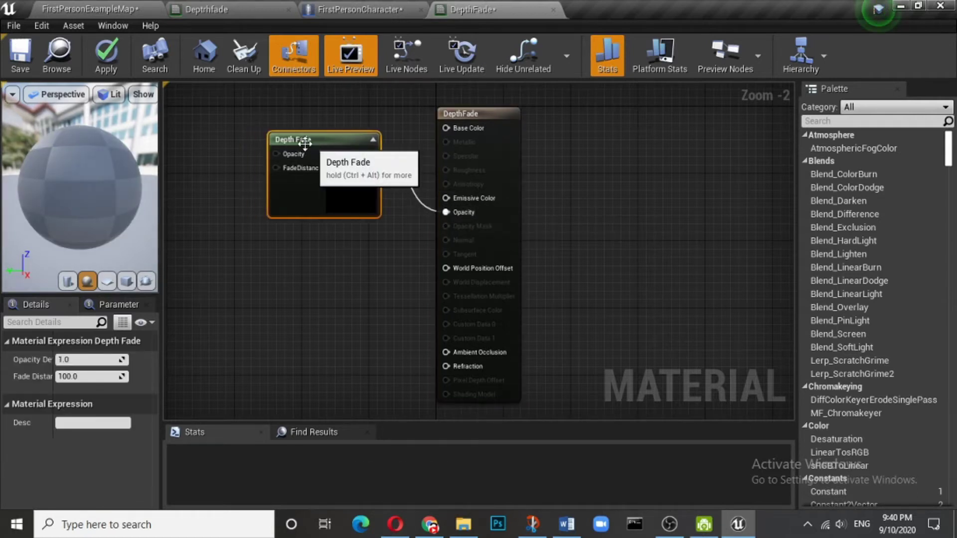
Add two constants, wire them to the Depth Fade node's Opacity and FadeDistance inputs, and save the material
left_click(202, 135)
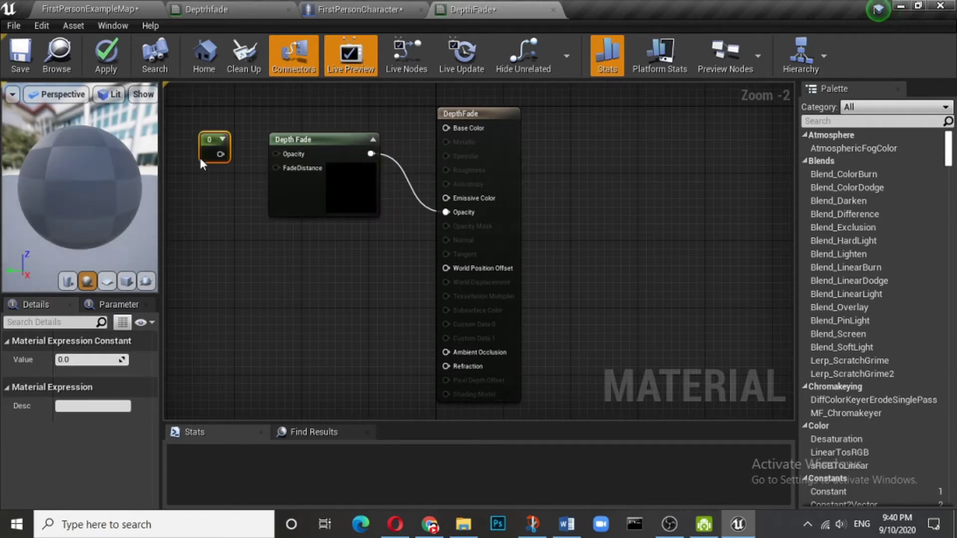
left_click(198, 201)
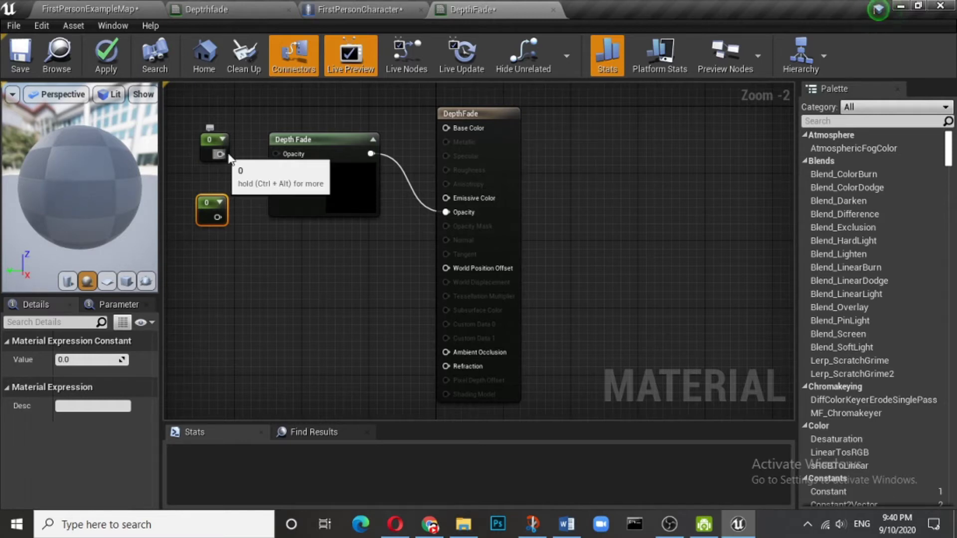
left_click_drag(220, 154, 275, 154)
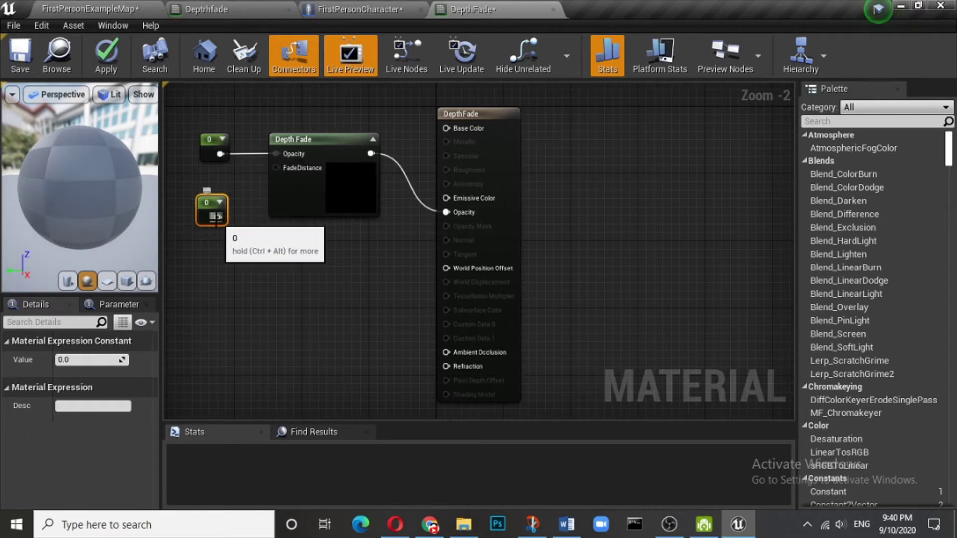
left_click_drag(218, 217, 276, 168)
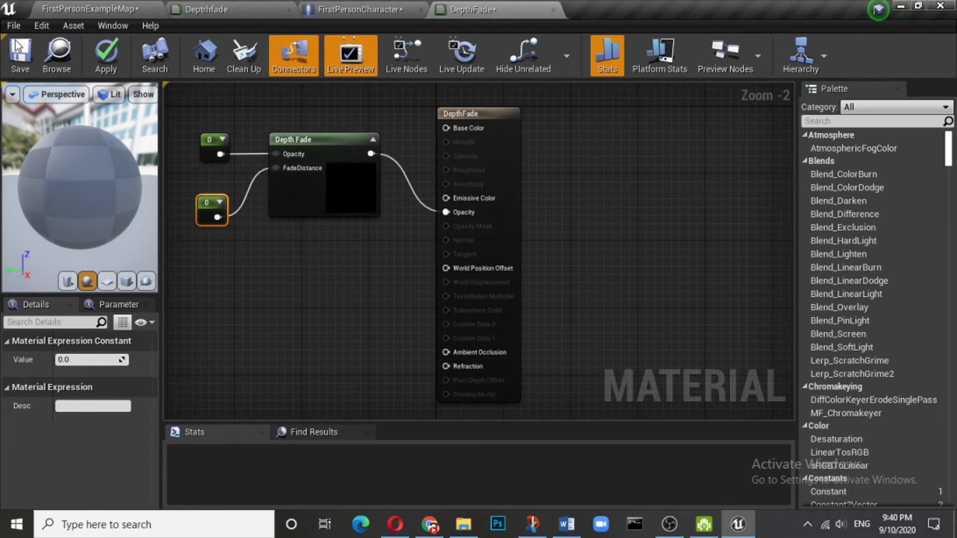
left_click(19, 55)
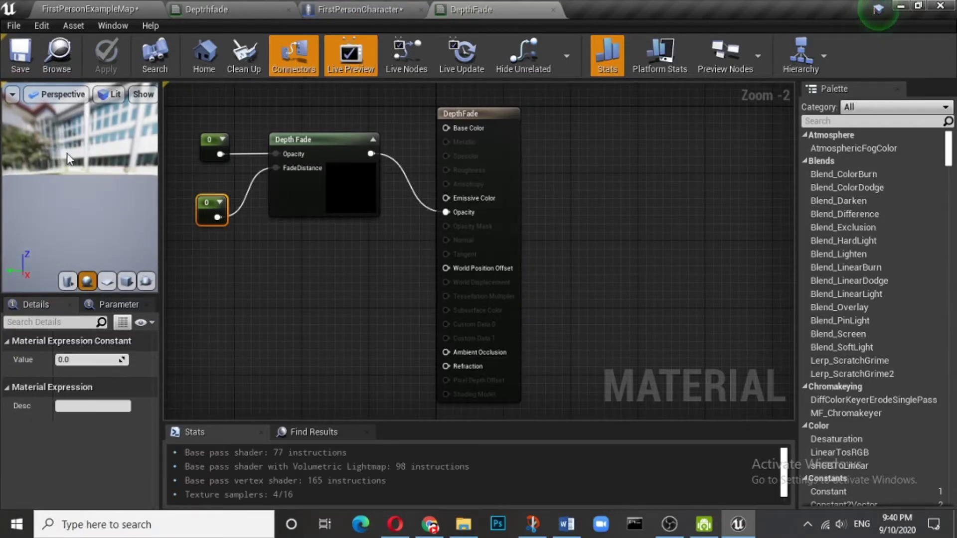
Apply the DepthFade material to the nearest white sphere and the platform beneath it in the level
left_click(113, 8)
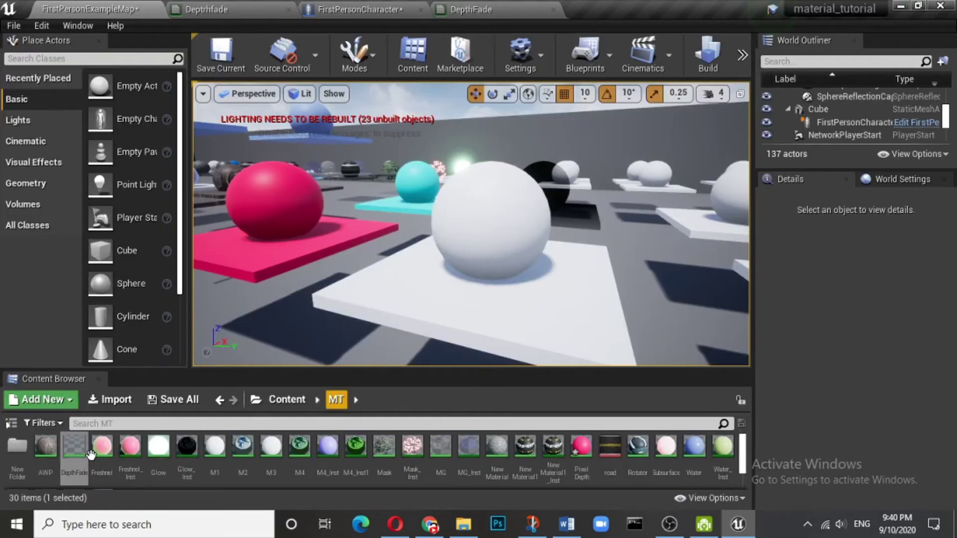
left_click_drag(78, 454, 508, 202)
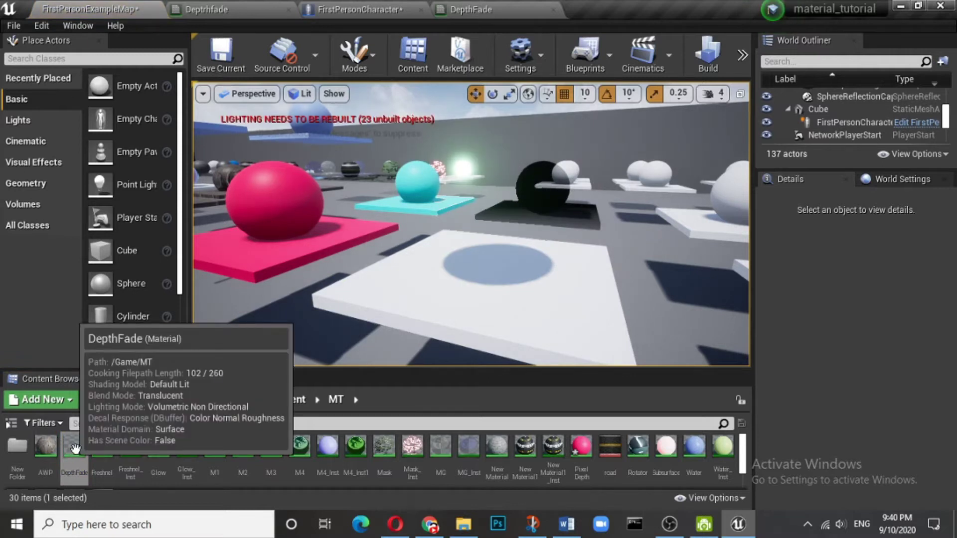
left_click_drag(74, 451, 412, 299)
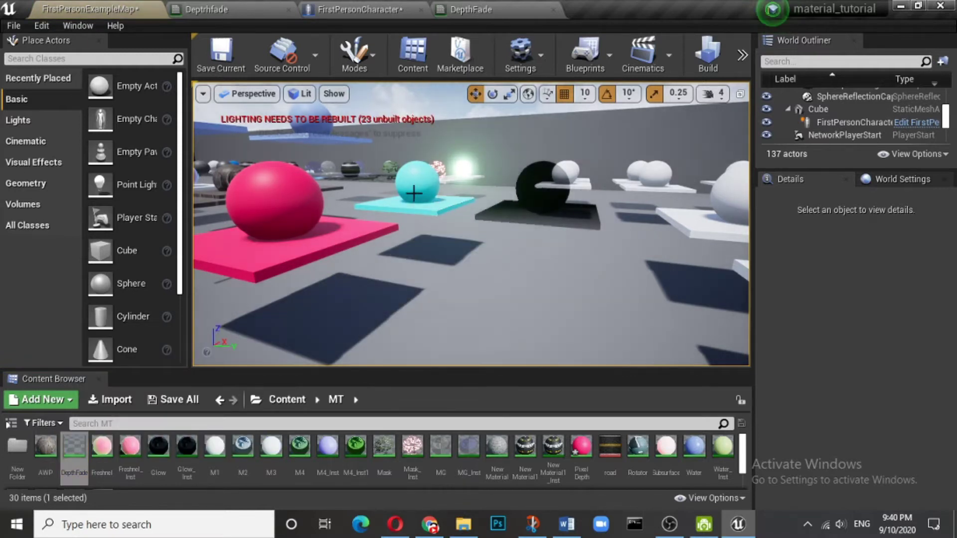
Set the DepthFade material's Opacity constant to 1 and FadeDistance constant to 300, and save the material
left_click(488, 11)
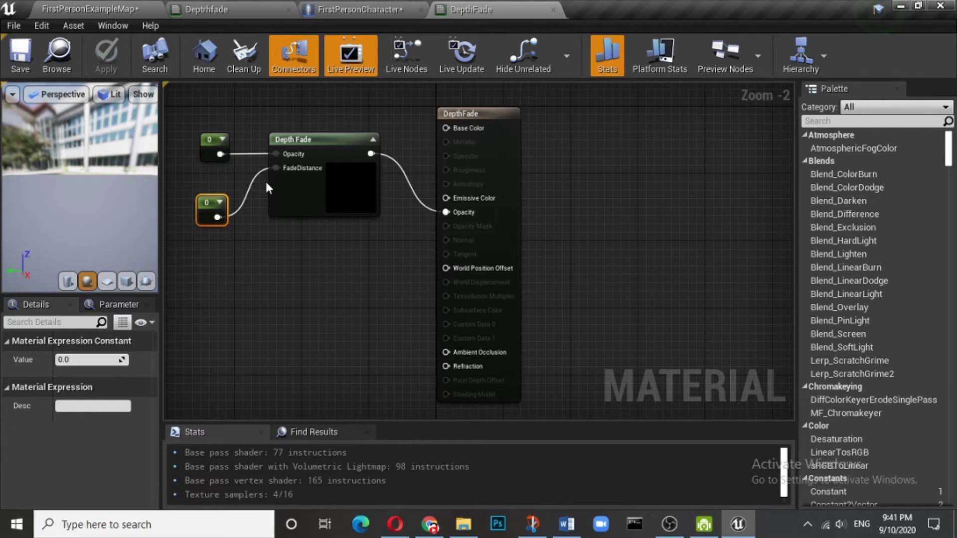
left_click(213, 146)
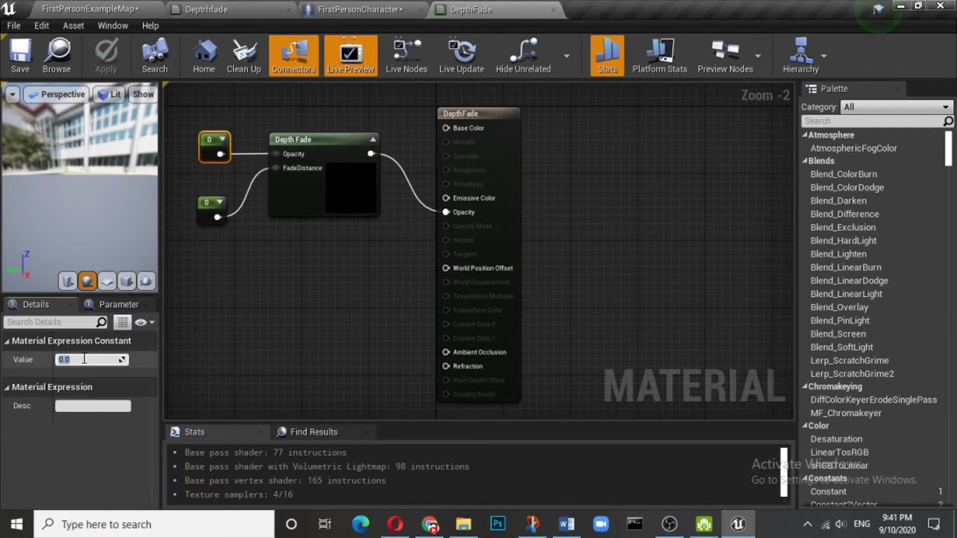
left_click(216, 294)
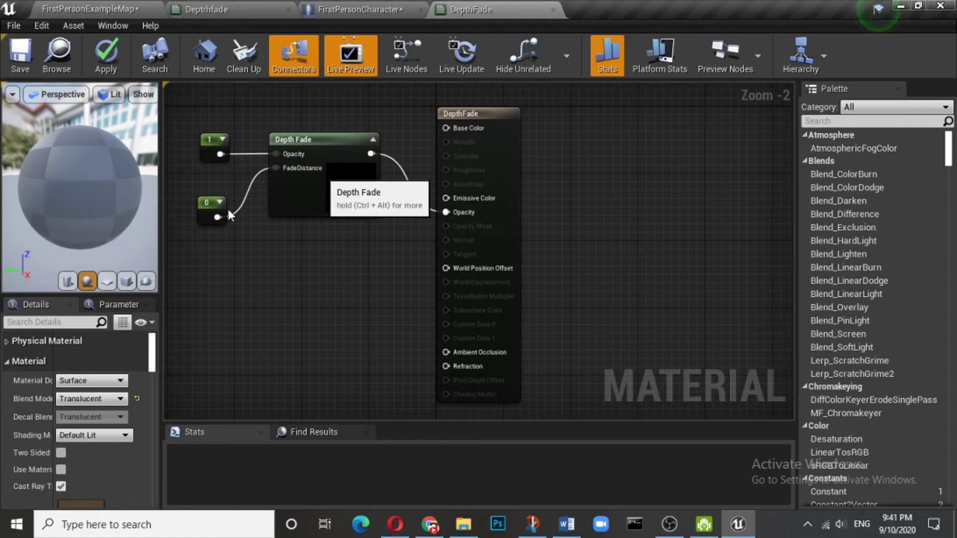
left_click(209, 202)
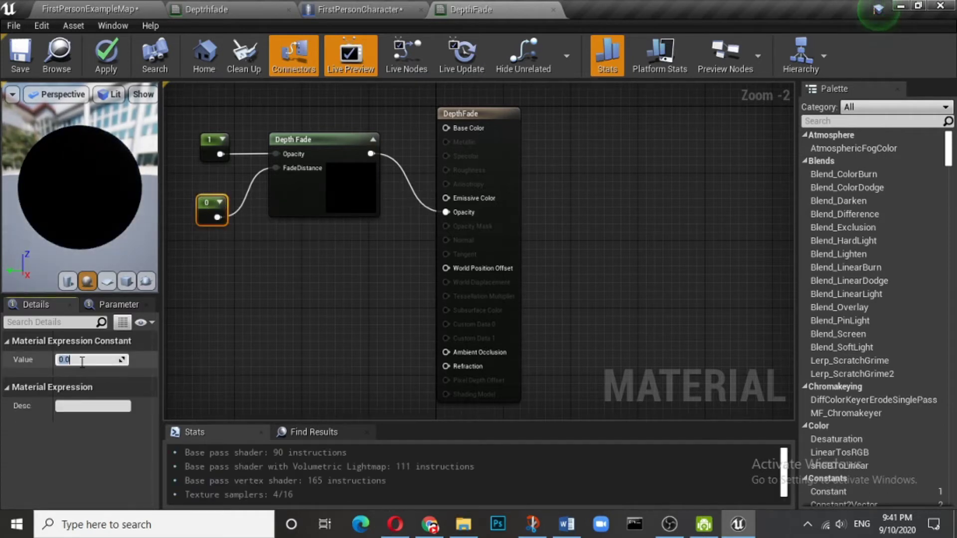
left_click(264, 356)
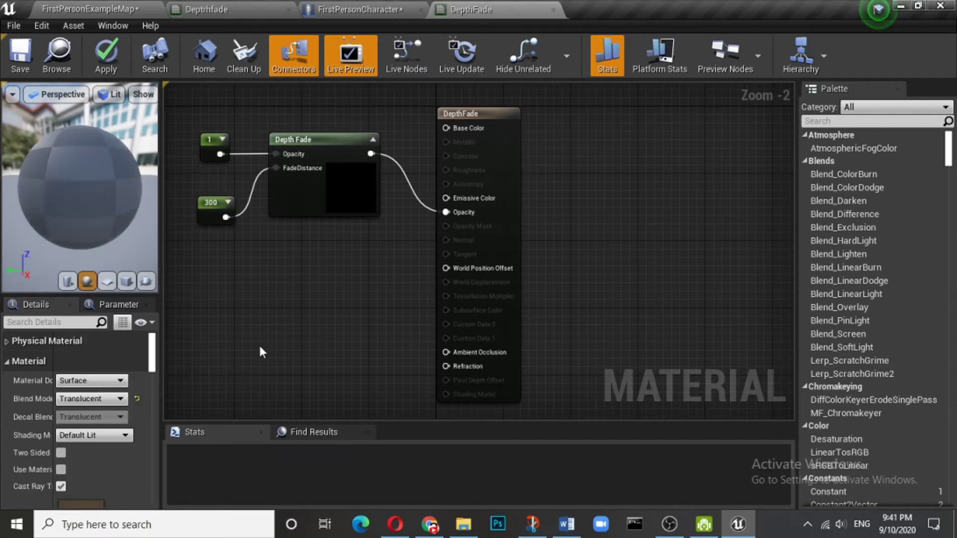
left_click(30, 52)
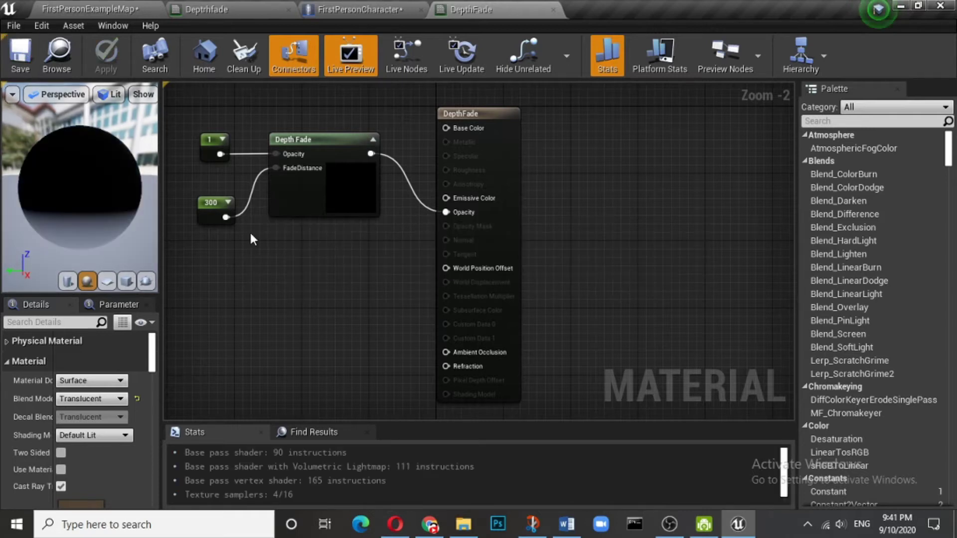
Examine the fade effect on the material's preview sphere and on the sphere and platform in the level
left_click_drag(56, 240, 56, 241)
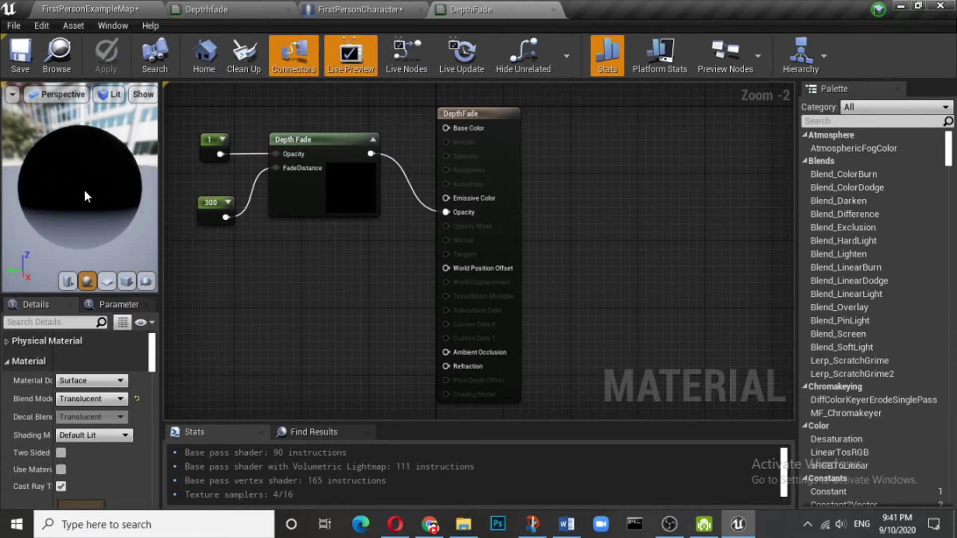
right_click_drag(83, 188, 83, 188)
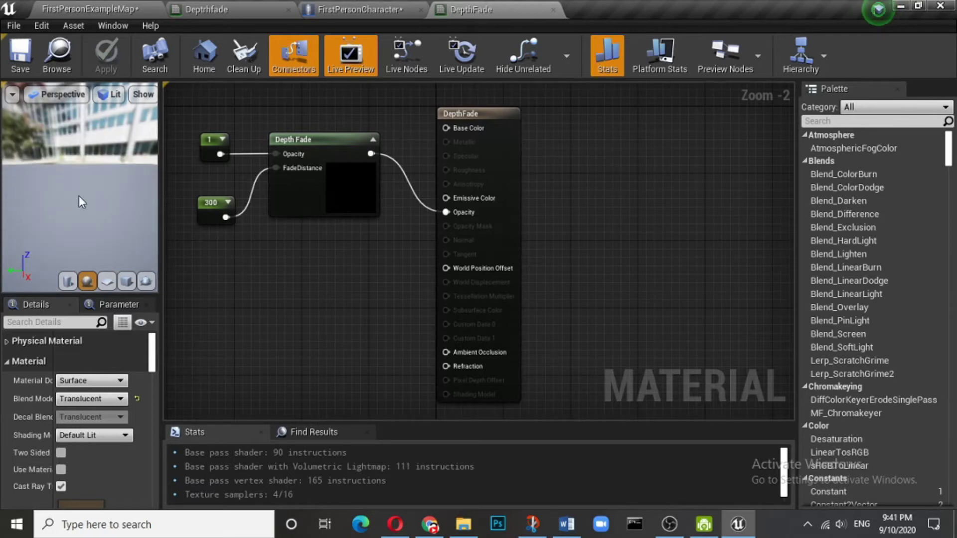
scroll(79, 196, "down", 5)
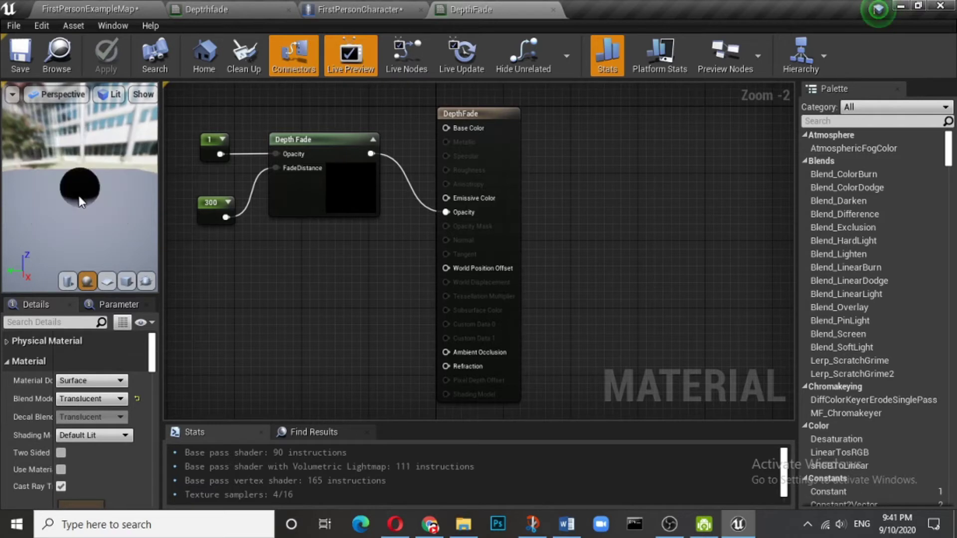
scroll(79, 196, "up", 2)
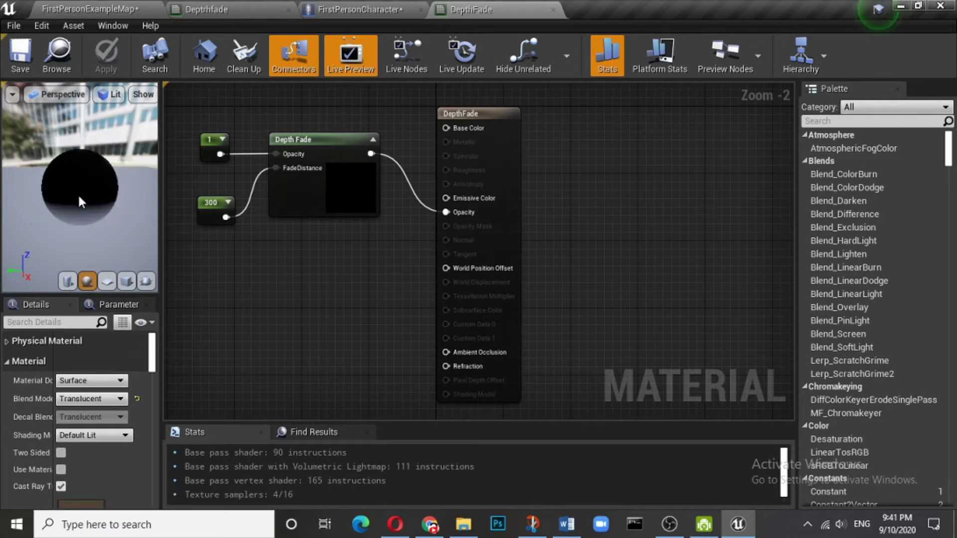
left_click(75, 5)
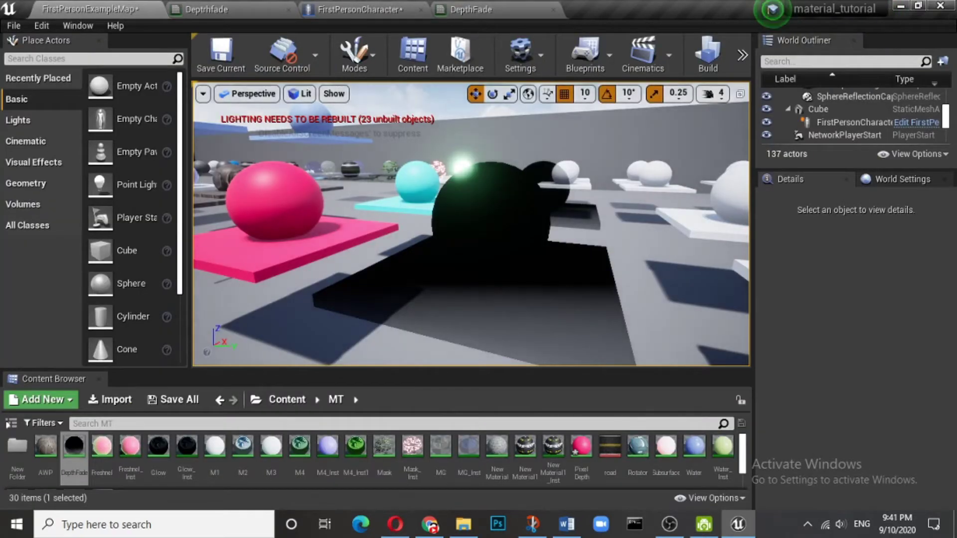
left_click_drag(581, 316, 613, 292)
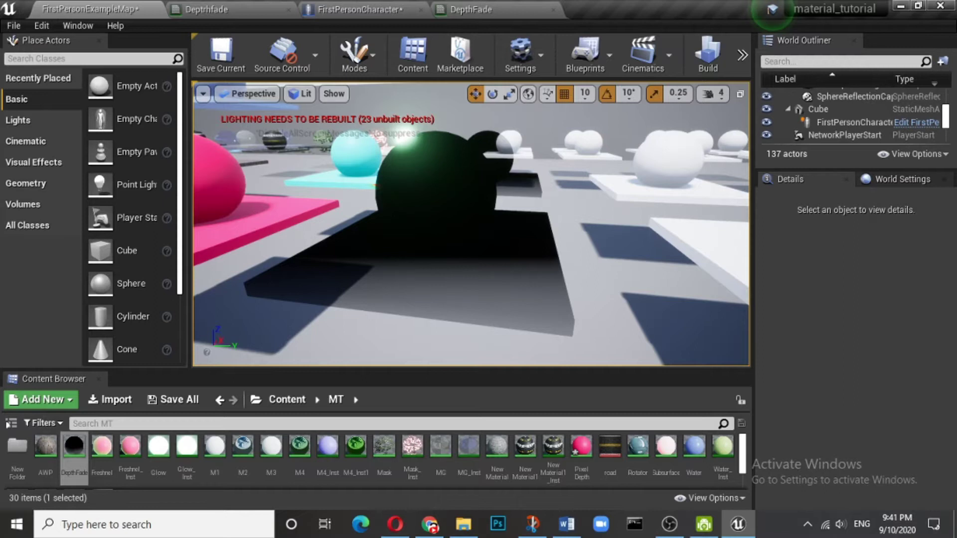
Set the constant feeding FadeDistance in the DepthFade material to 800 and save the material
left_click_drag(385, 293, 348, 289)
right_click_drag(423, 249, 353, 200)
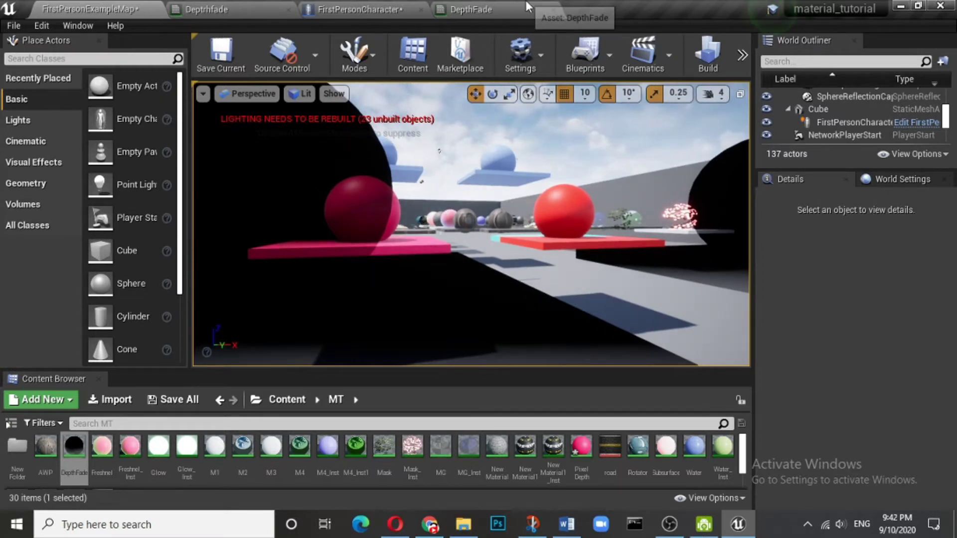
left_click(478, 9)
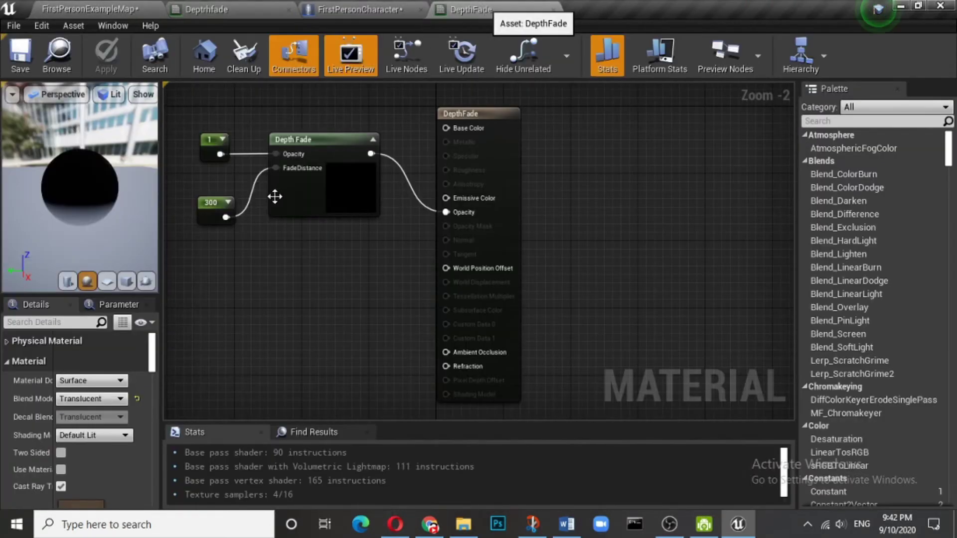
left_click(210, 209)
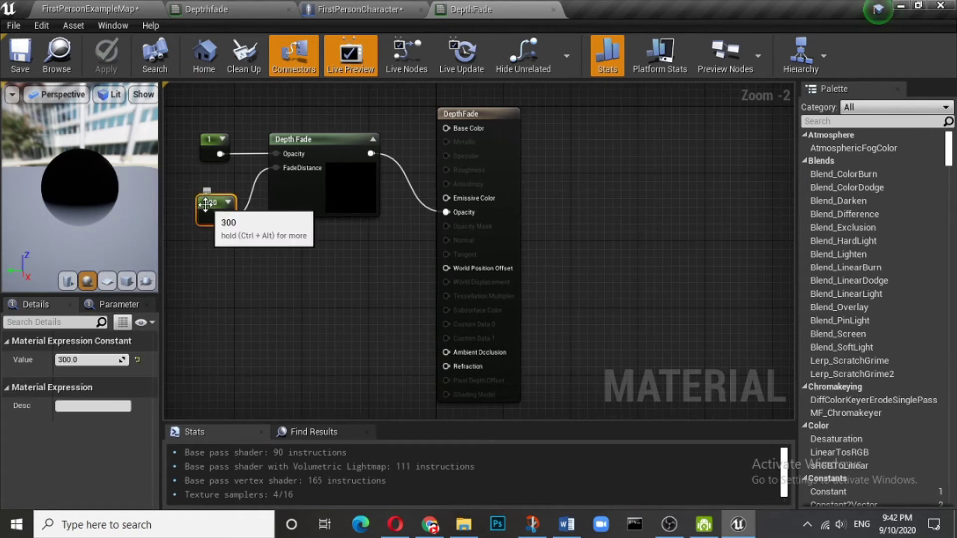
left_click(77, 359)
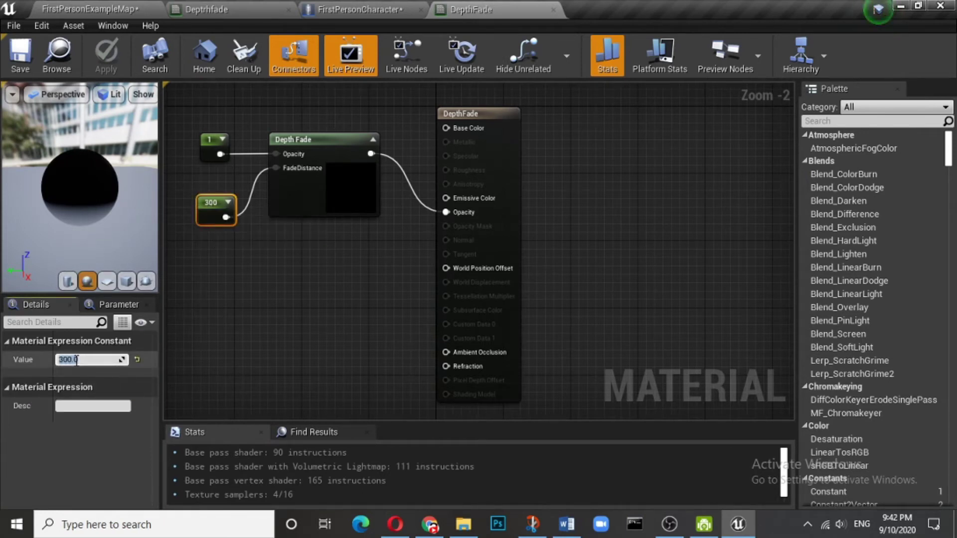
type("800")
key("Return")
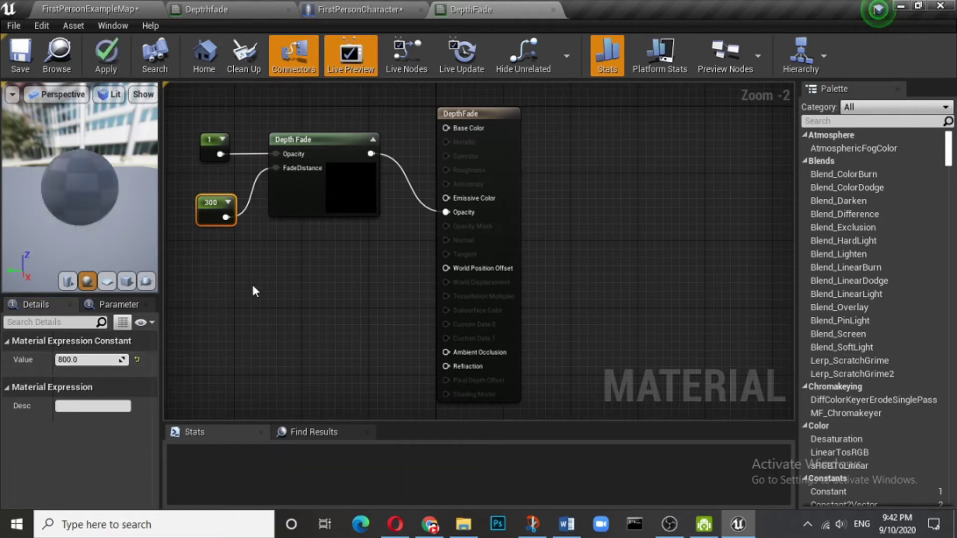
left_click(252, 290)
left_click(17, 52)
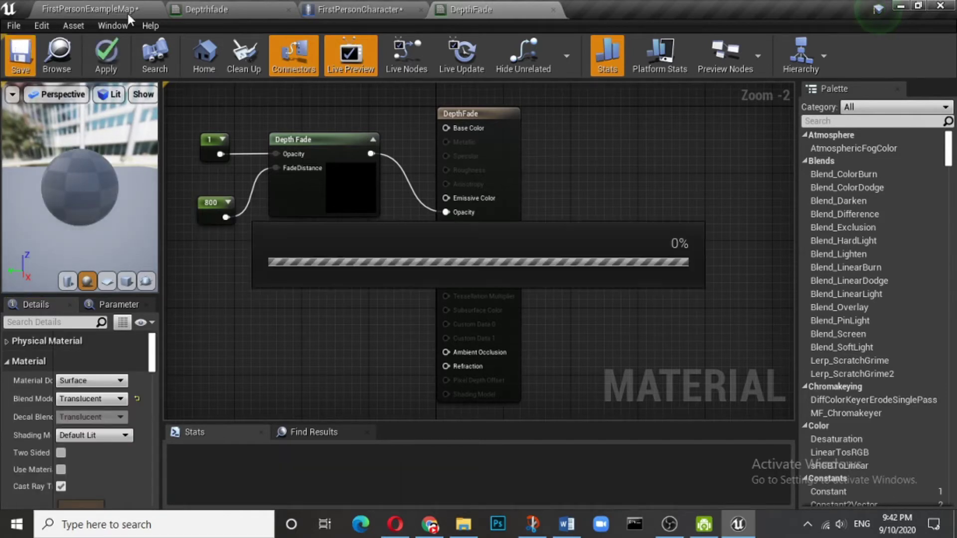
Examine the depth fade on the level's DepthFade spheres from several distances and angles, including behind the pink and cyan spheres
left_click(99, 10)
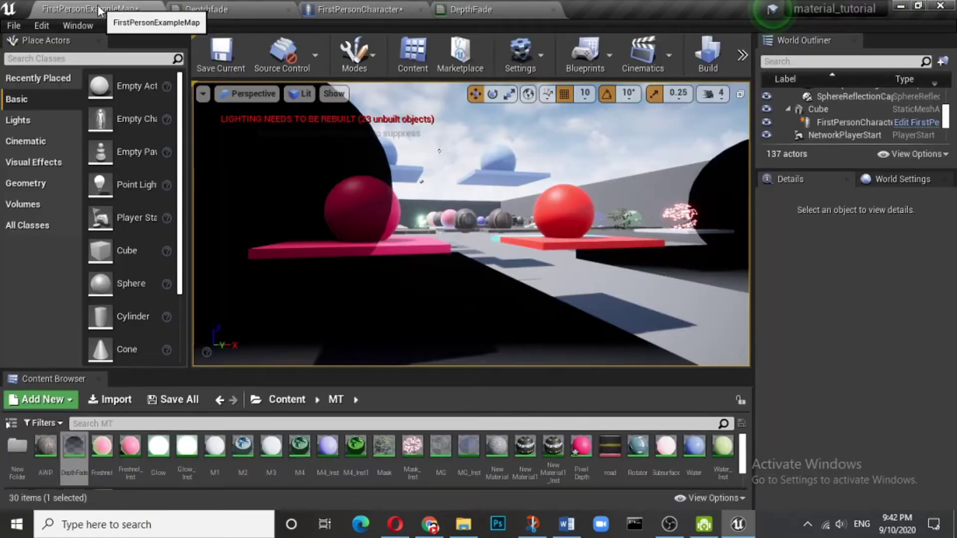
mouse_move(472, 224)
right_mouse_down()
mouse_move(536, 261)
mouse_move(484, 245)
mouse_move(484, 217)
mouse_move(478, 239)
right_mouse_up()
key("s")
key("w")
key("a")
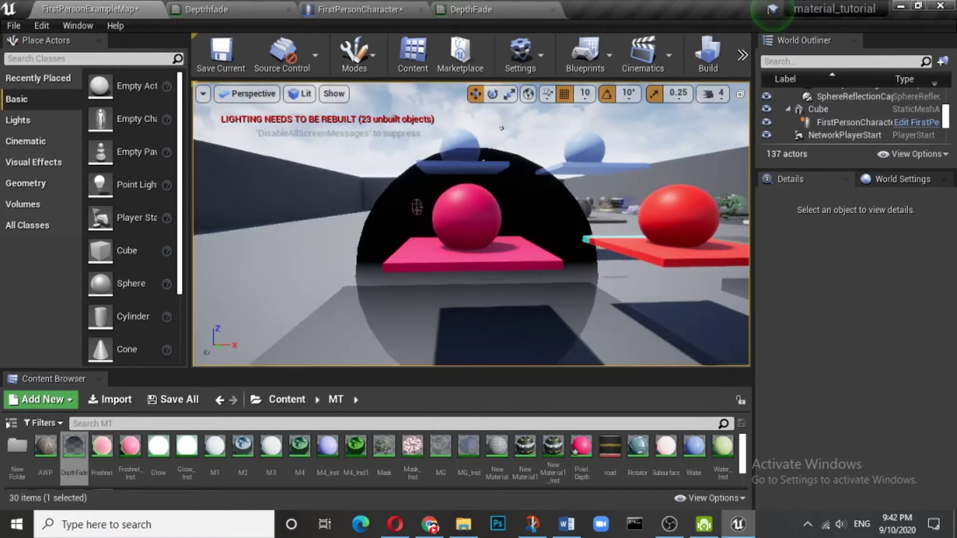
key("s")
left_click_drag(475, 123, 409, 102)
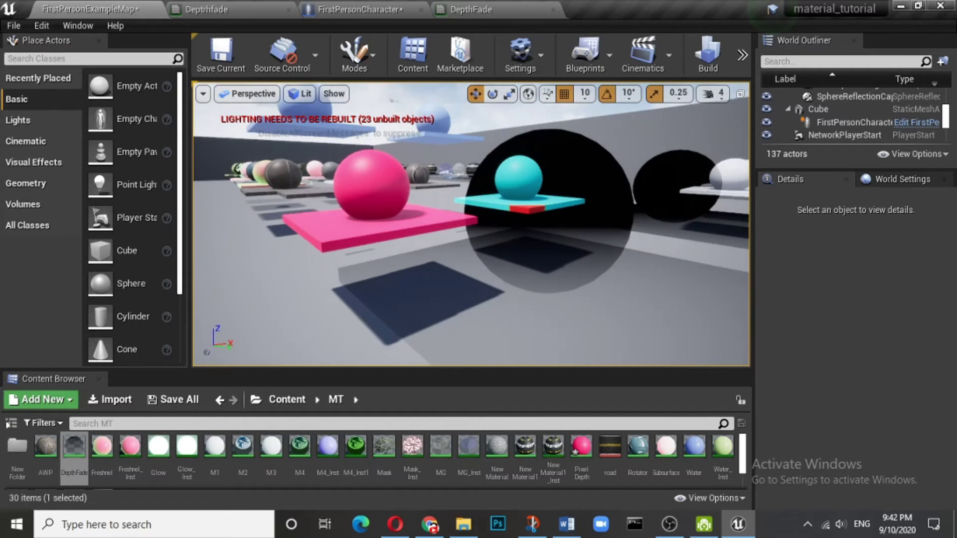
key("w")
key("s")
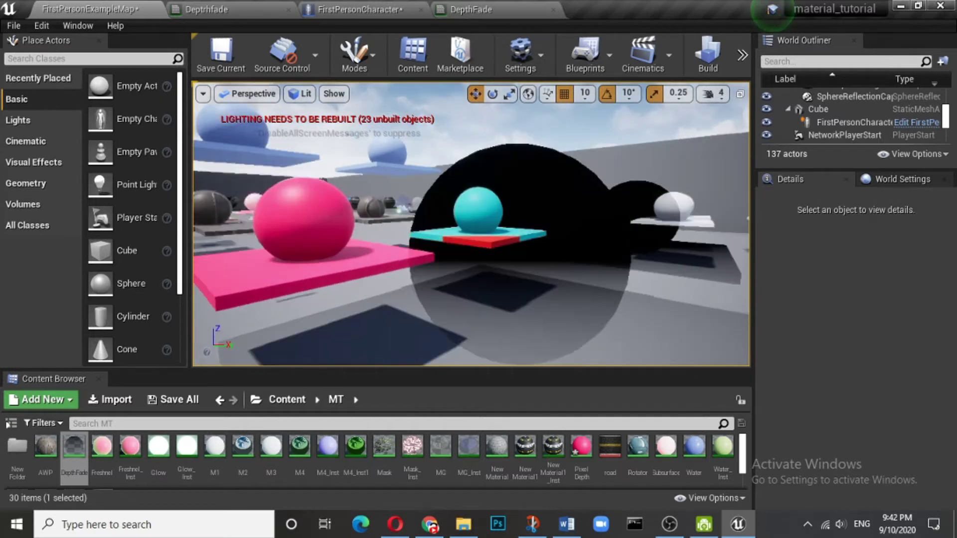
right_click_drag(471, 225, 431, 224)
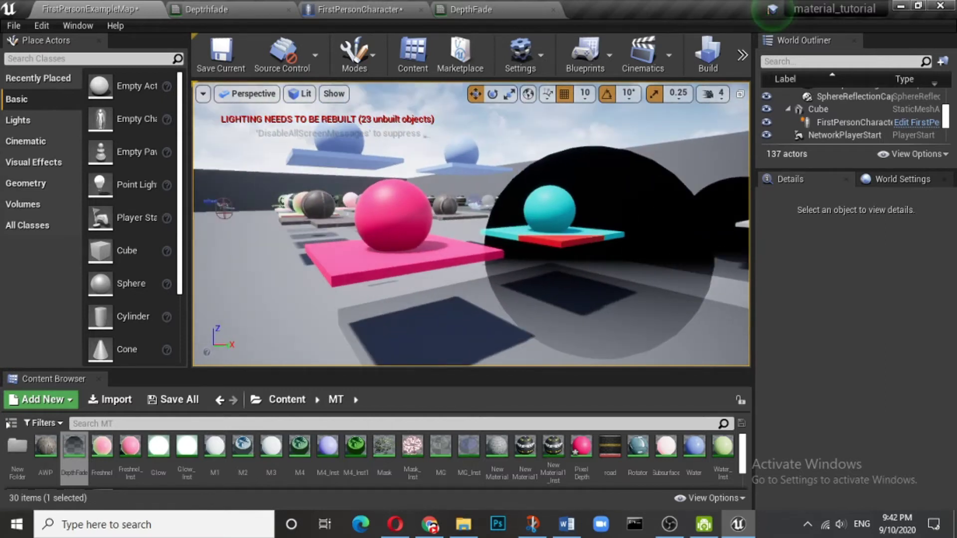
Set the constant feeding FadeDistance in the DepthFade material to 1500 and save the material
left_click(507, 9)
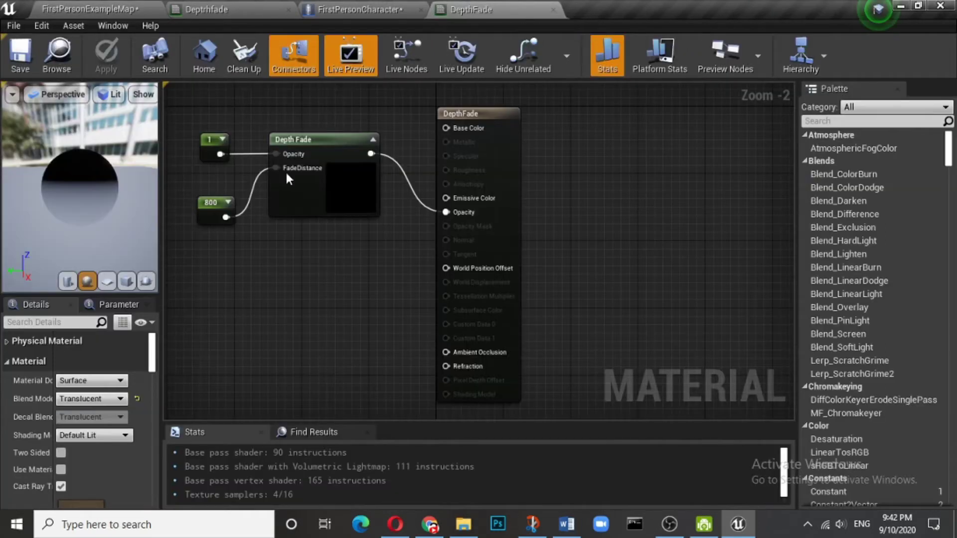
left_click(210, 204)
left_click(92, 360)
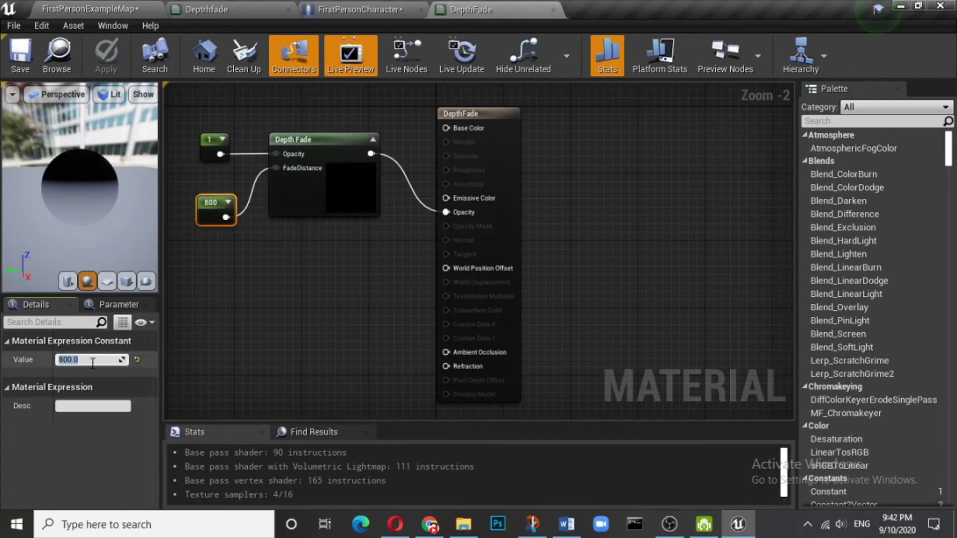
type("150")
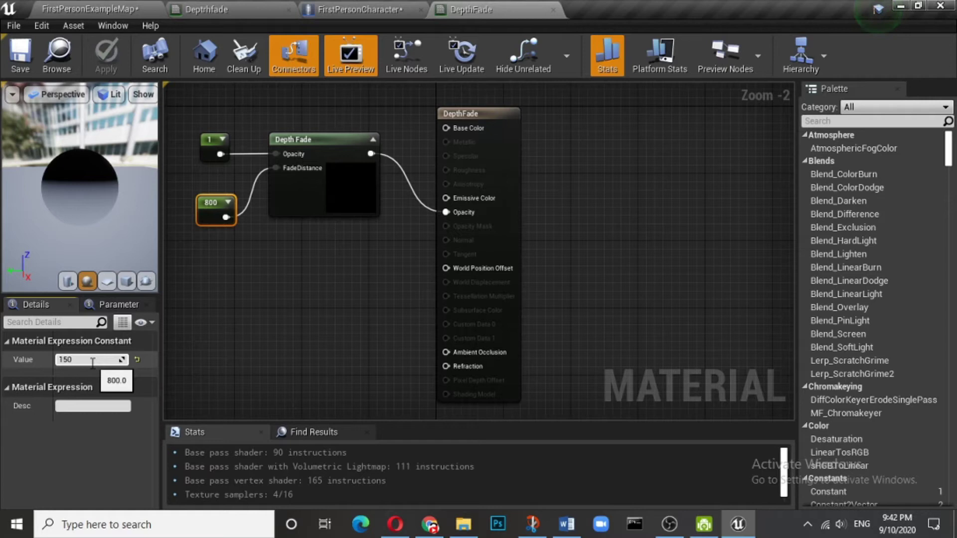
type("0")
left_click(214, 310)
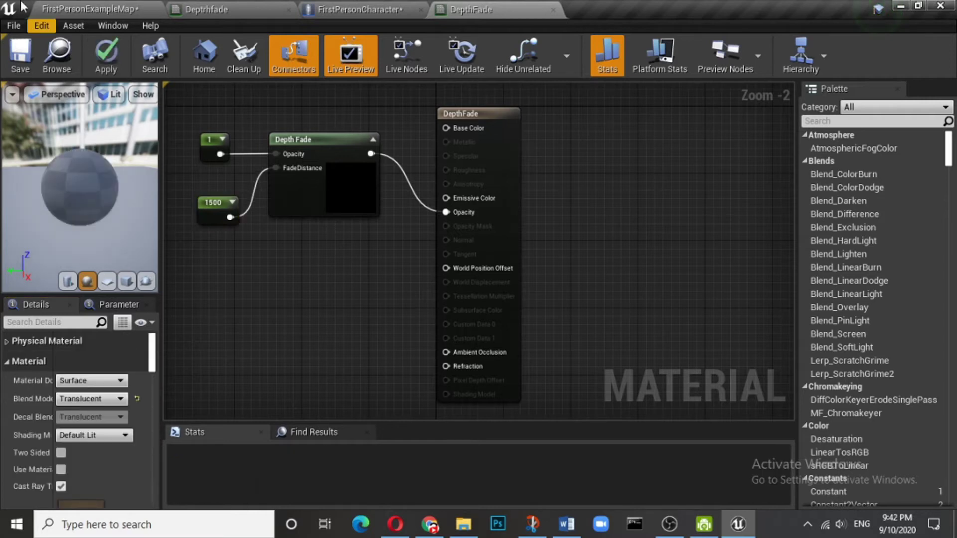
left_click(19, 55)
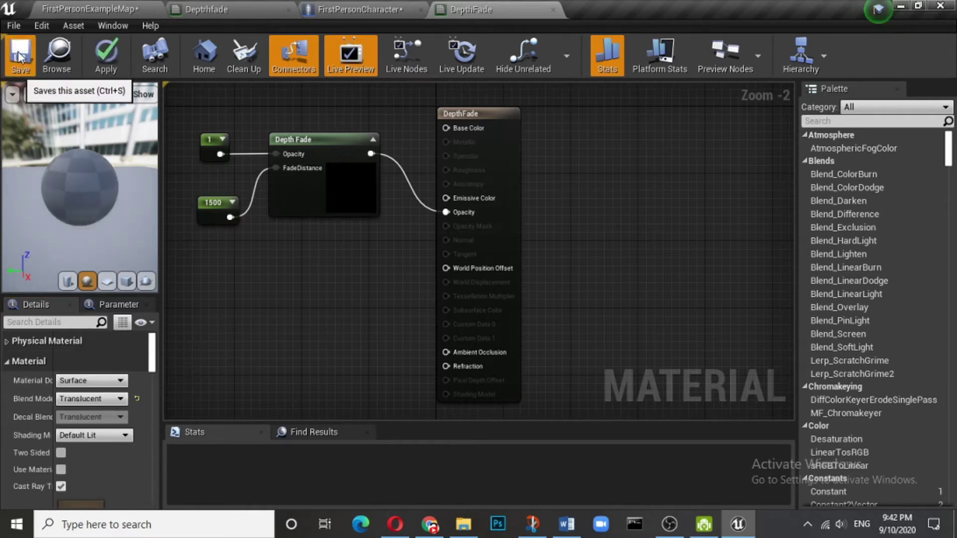
Examine the depth fade in the level behind the pink and red spheres and on the cube around the first-person character
left_click(92, 8)
right_click_drag(425, 240, 390, 234)
key("d")
key("w")
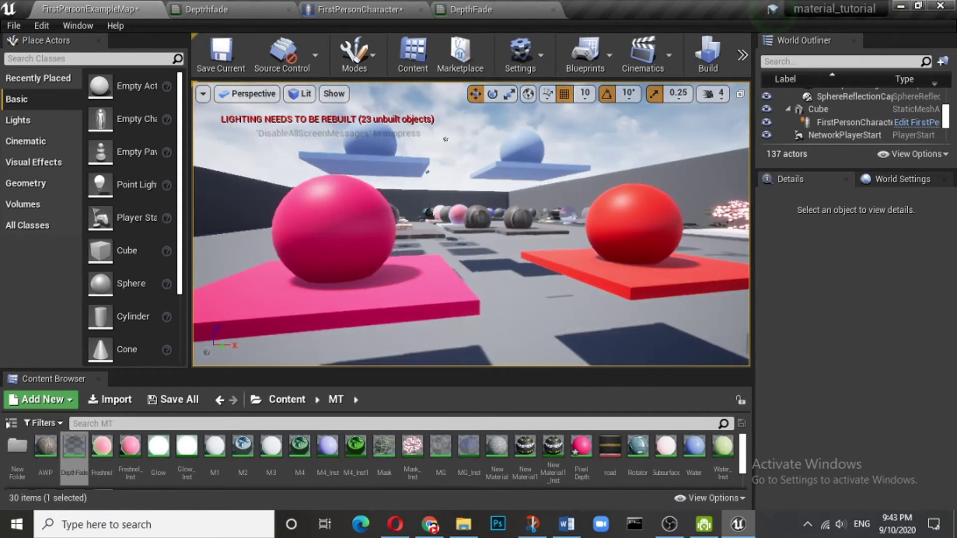
left_click_drag(446, 139, 202, 178)
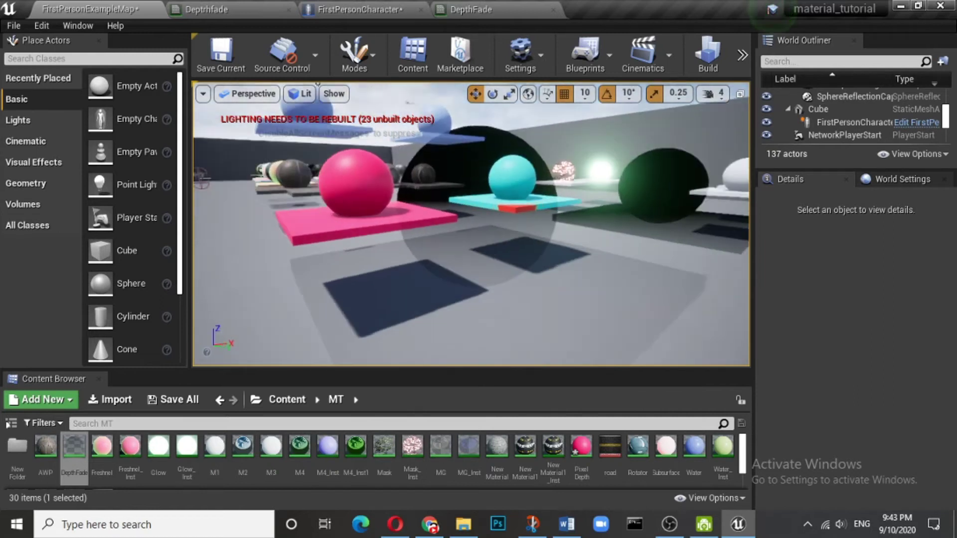
right_click_drag(390, 233, 392, 228)
key("w")
key("s")
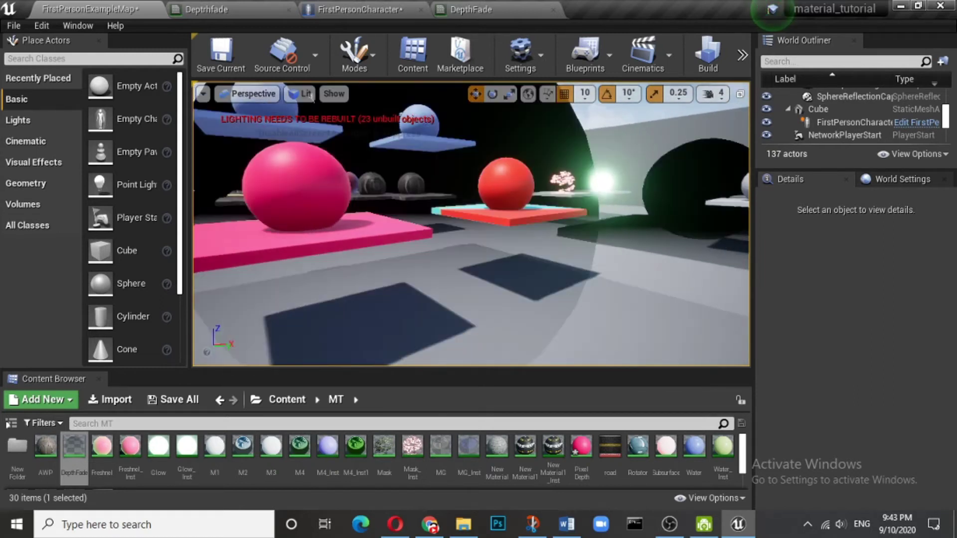
left_click_drag(311, 97, 420, 101)
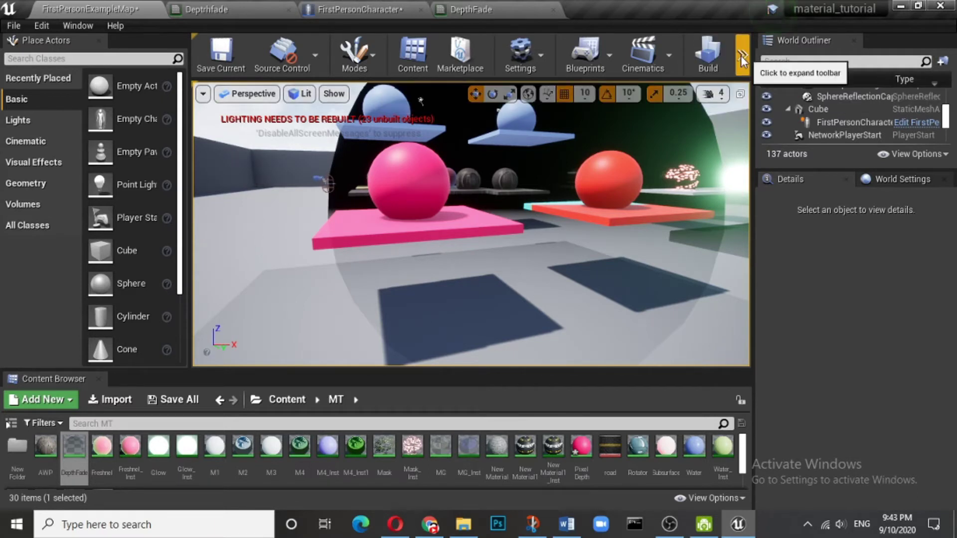
right_click_drag(471, 224, 499, 225)
key("w")
key("a")
right_click_drag(518, 159, 528, 160)
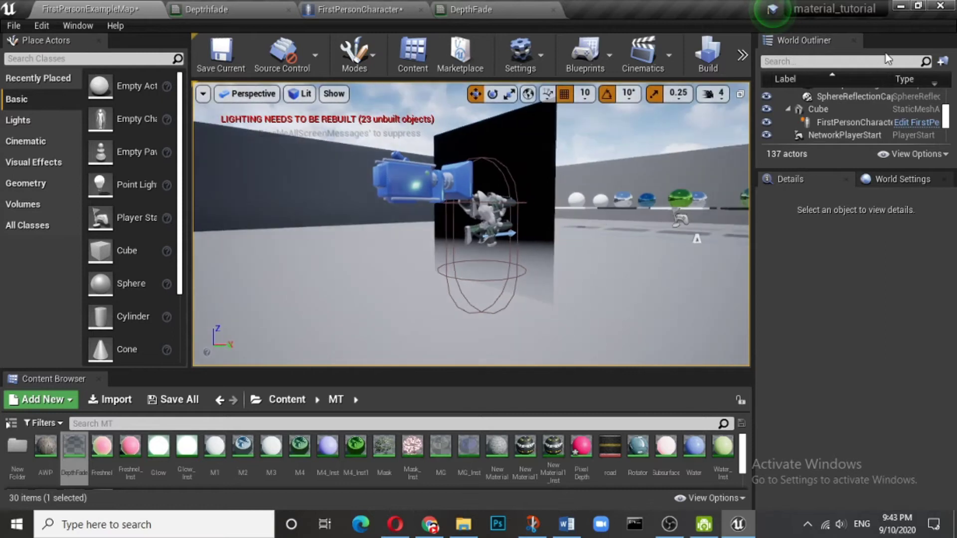
Play the level in the editor and walk among the material spheres to examine the depth fade around the character
left_click(742, 59)
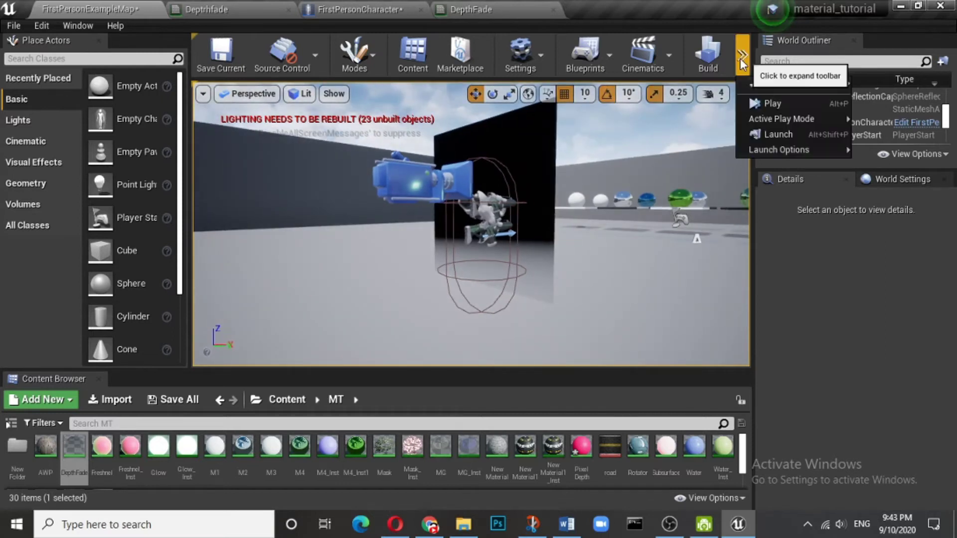
left_click(762, 103)
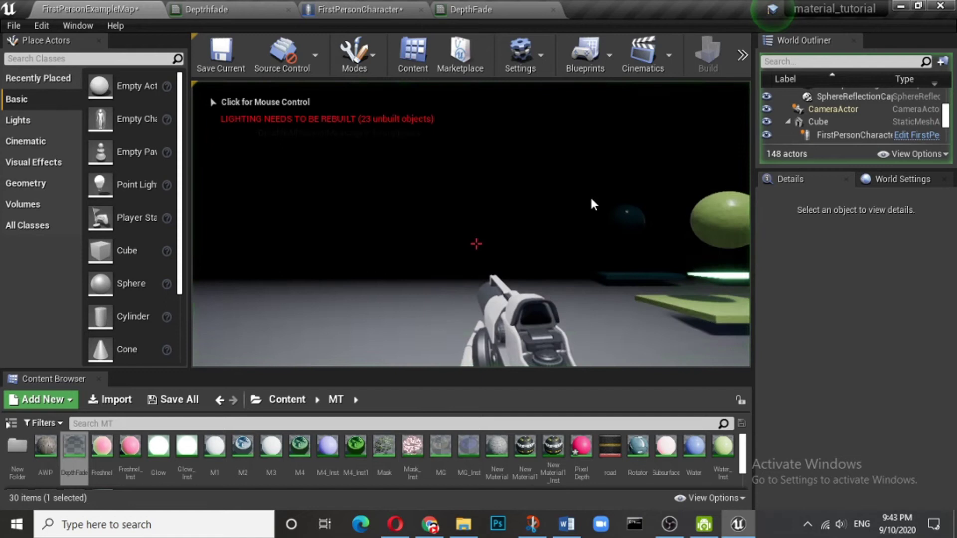
left_click(593, 200)
key("w")
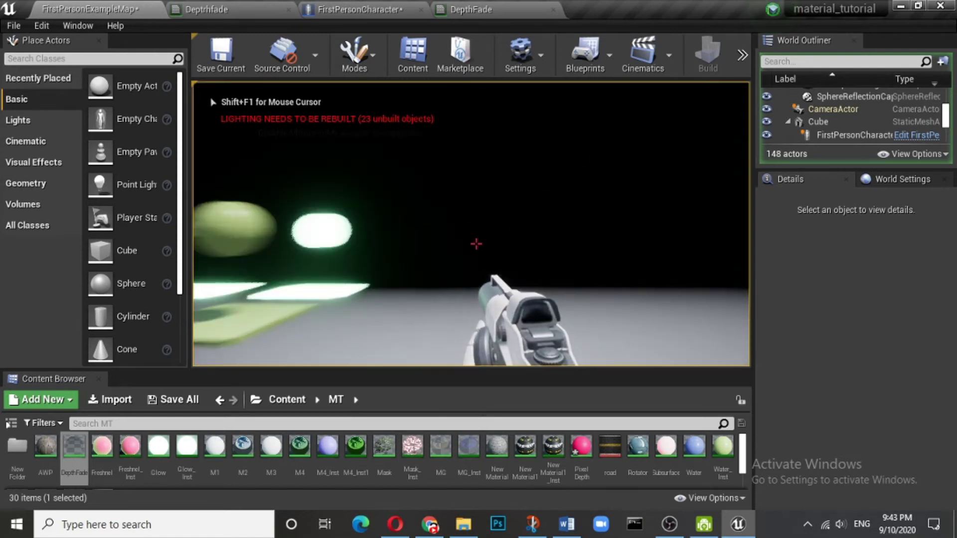
key("d")
key("a")
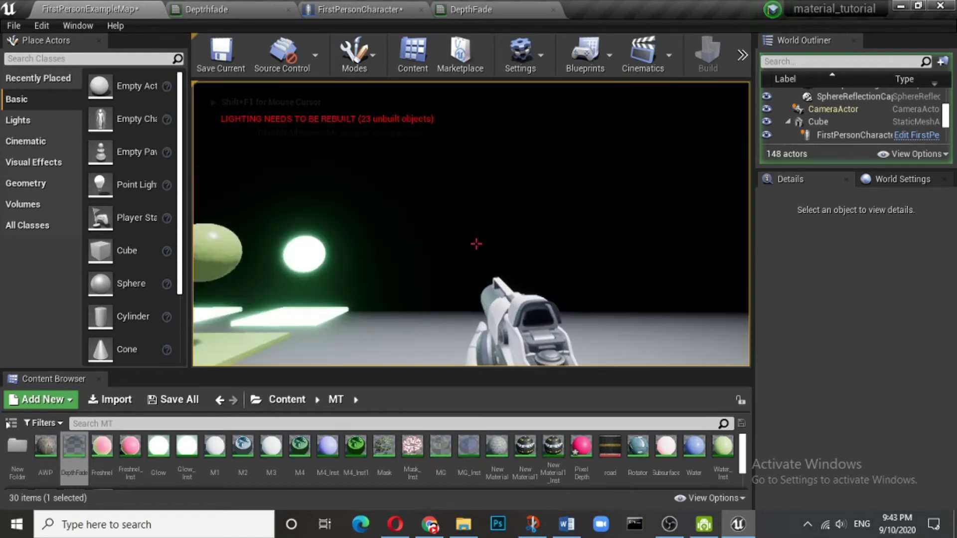
key("w")
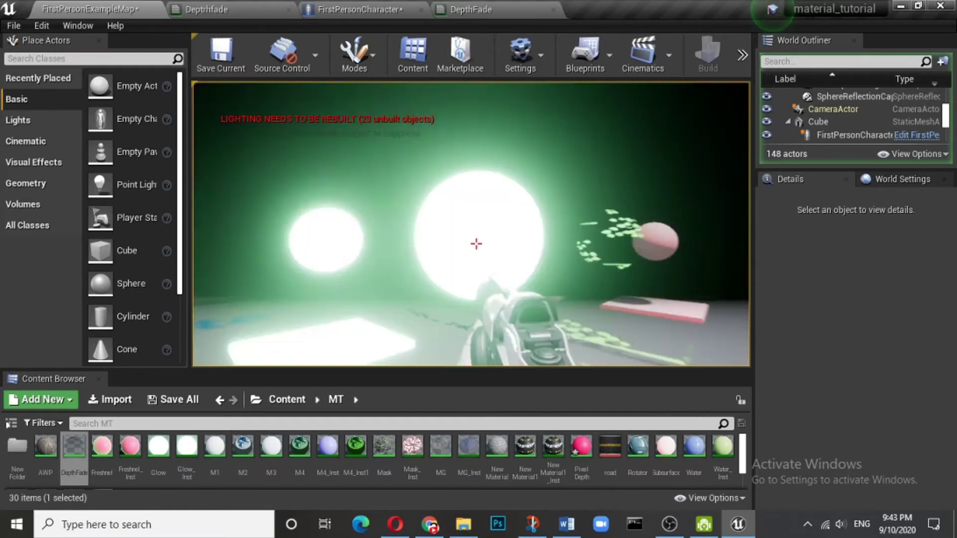
key("w")
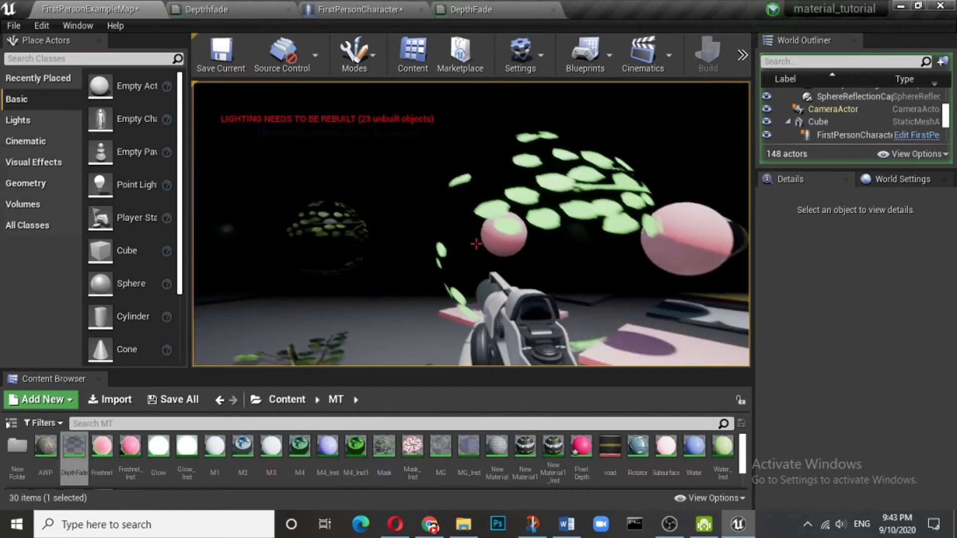
key("w")
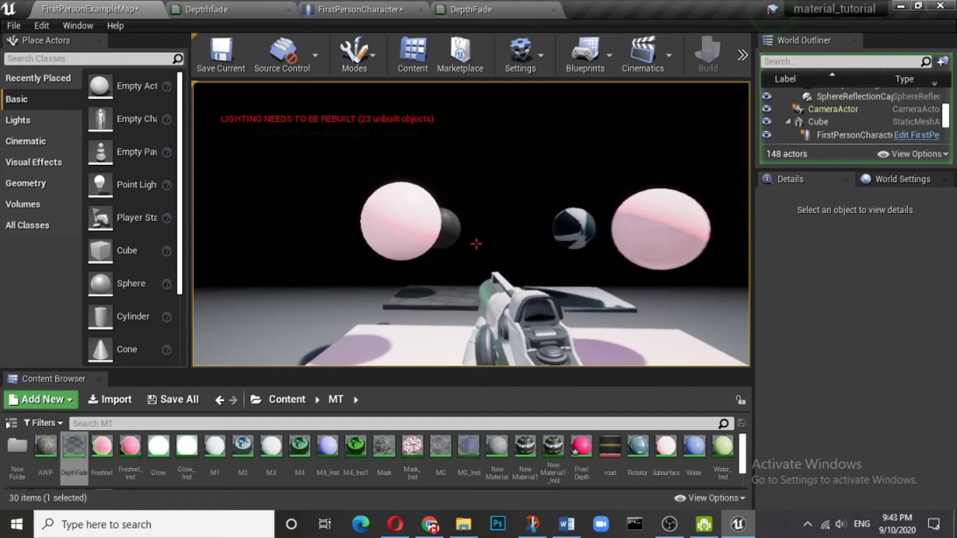
key("w")
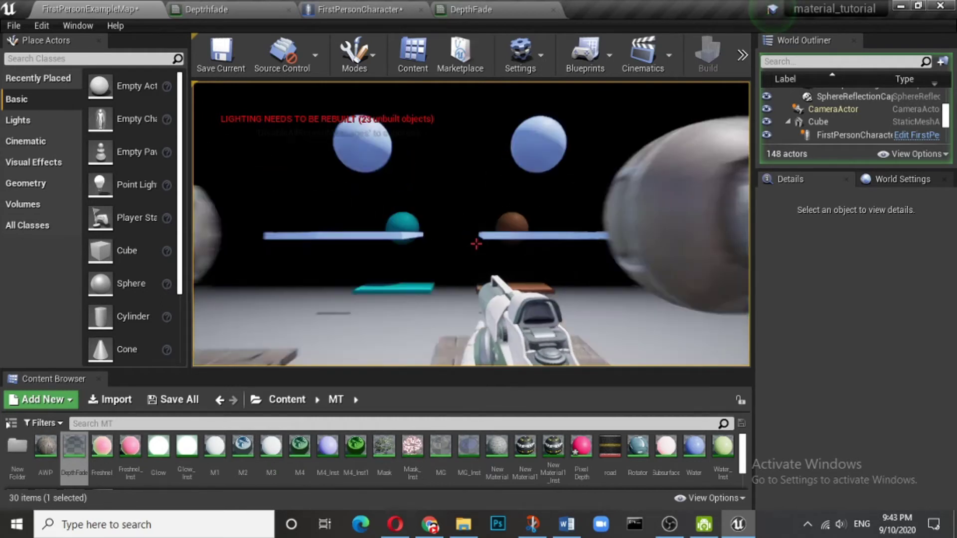
key("w")
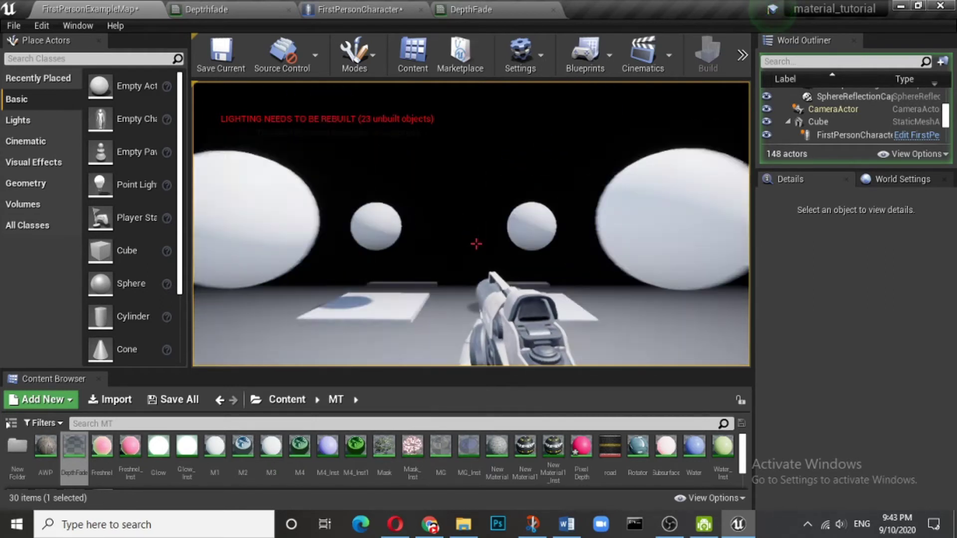
key("w")
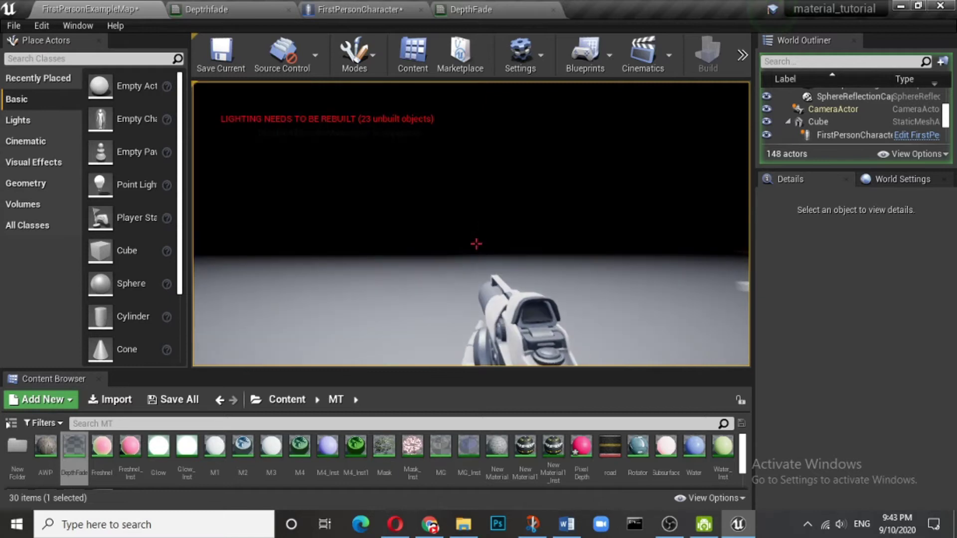
key("w")
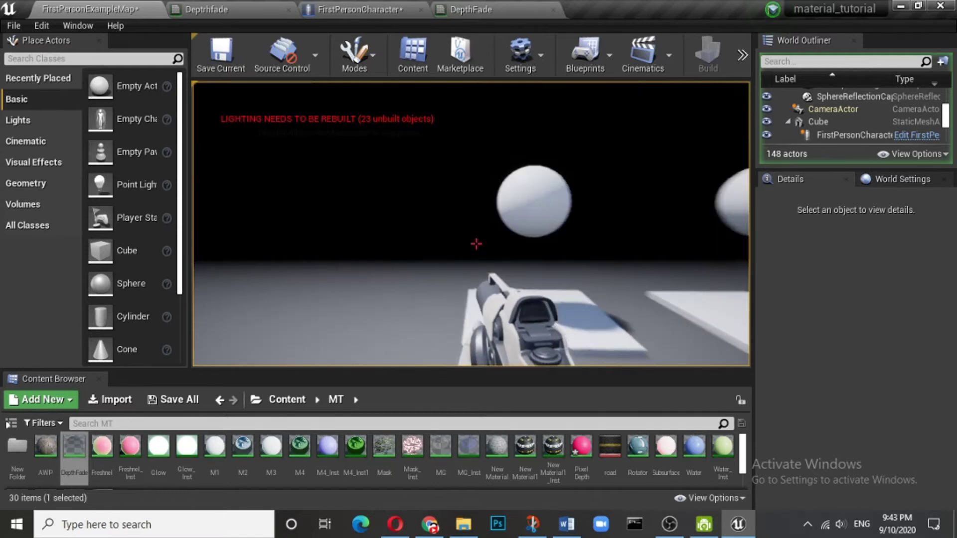
key("w")
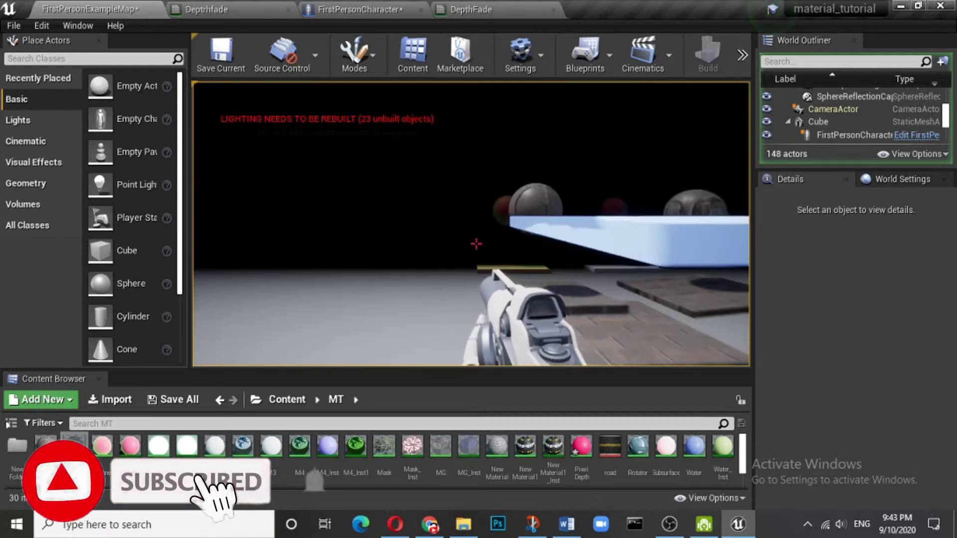
key("w")
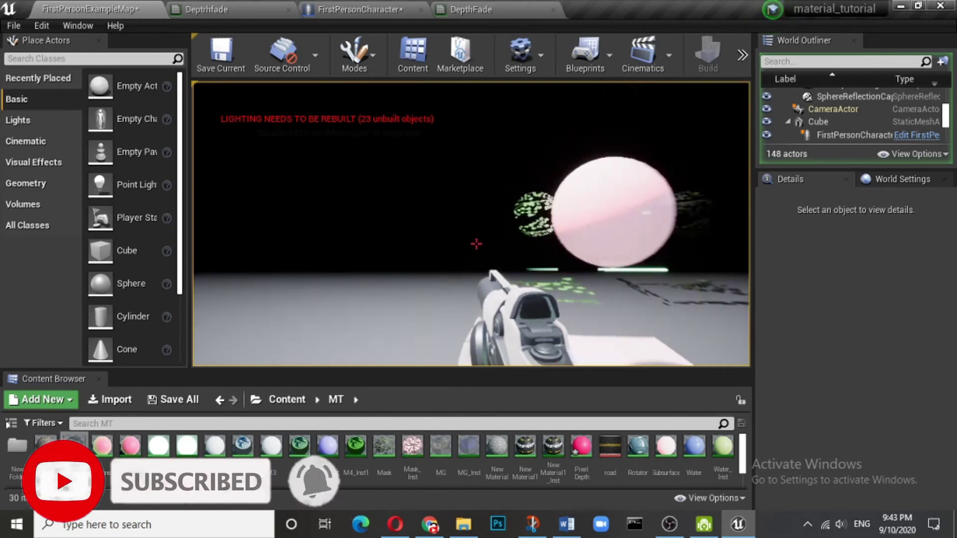
key("w")
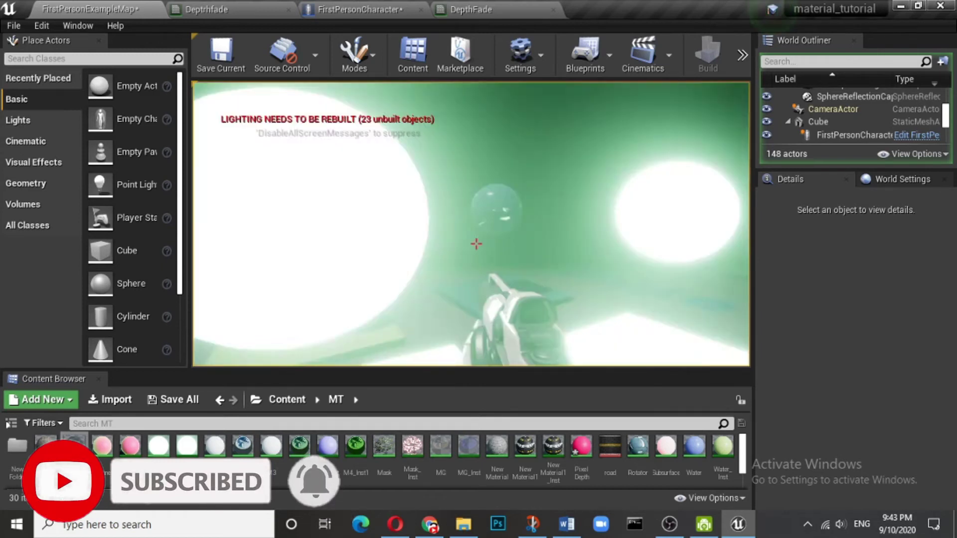
Walk the character forward out of the green glow and stop playing the level
key("w")
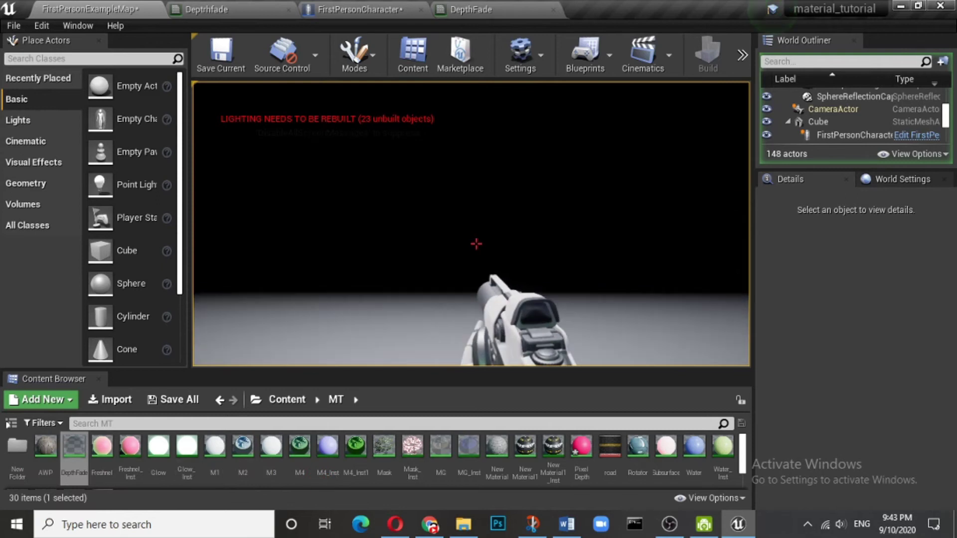
key("Escape")
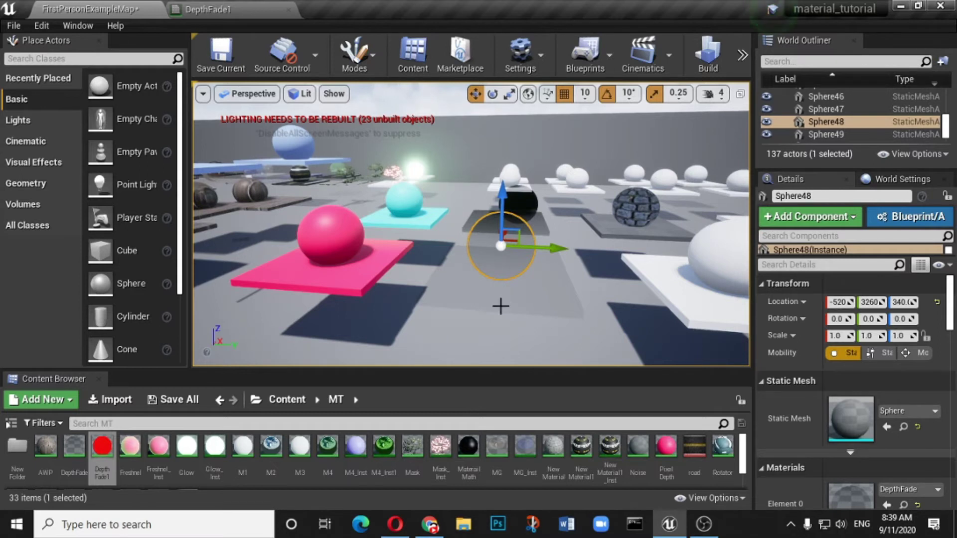
Duplicate the white M1 sphere along Y to 3150 and apply the DepthFade1 material to the copy
right_click_drag(471, 224, 500, 226)
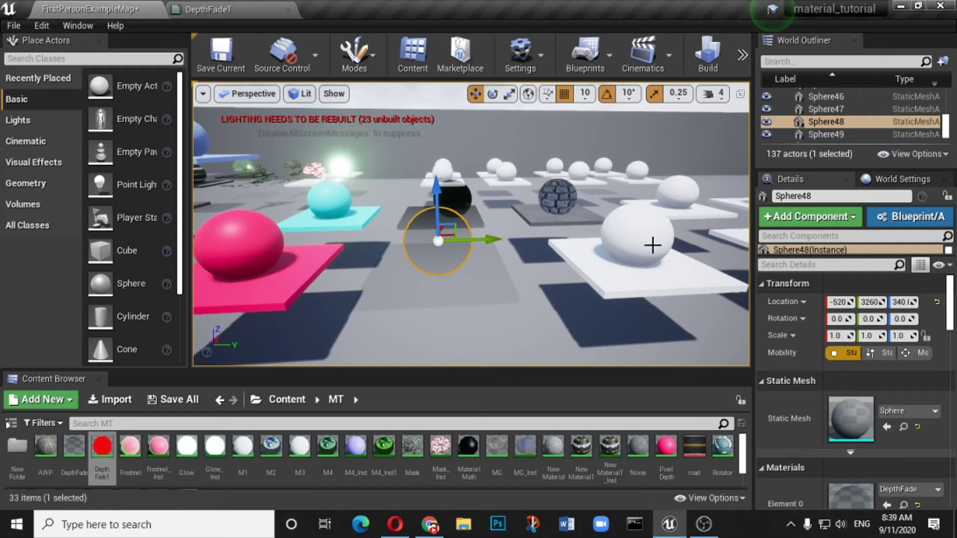
left_click(626, 235)
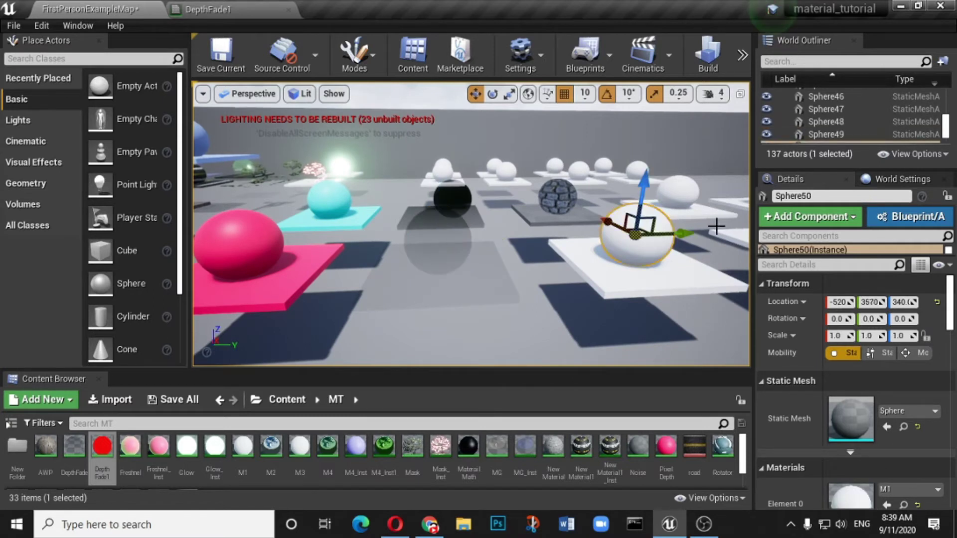
left_click_drag(687, 233, 419, 261, "alt")
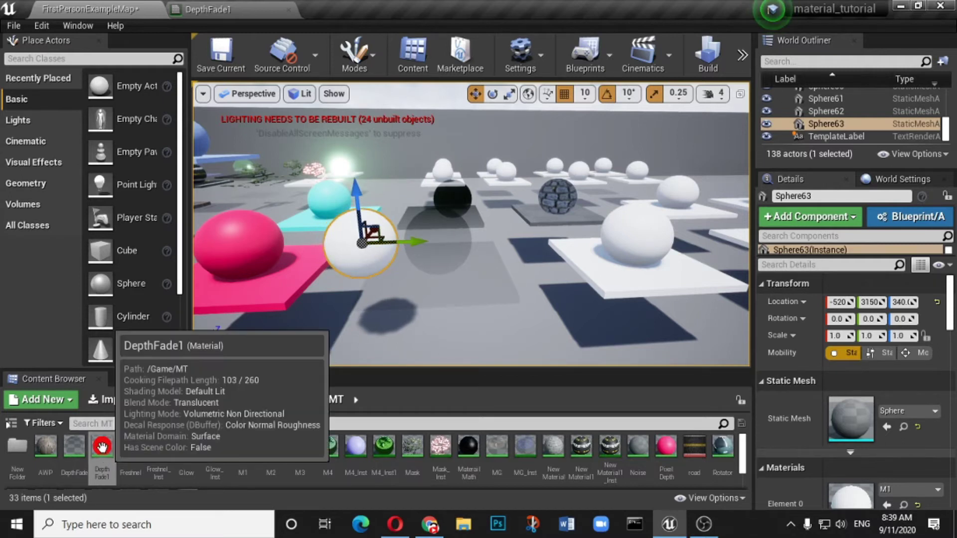
left_click_drag(304, 317, 360, 252)
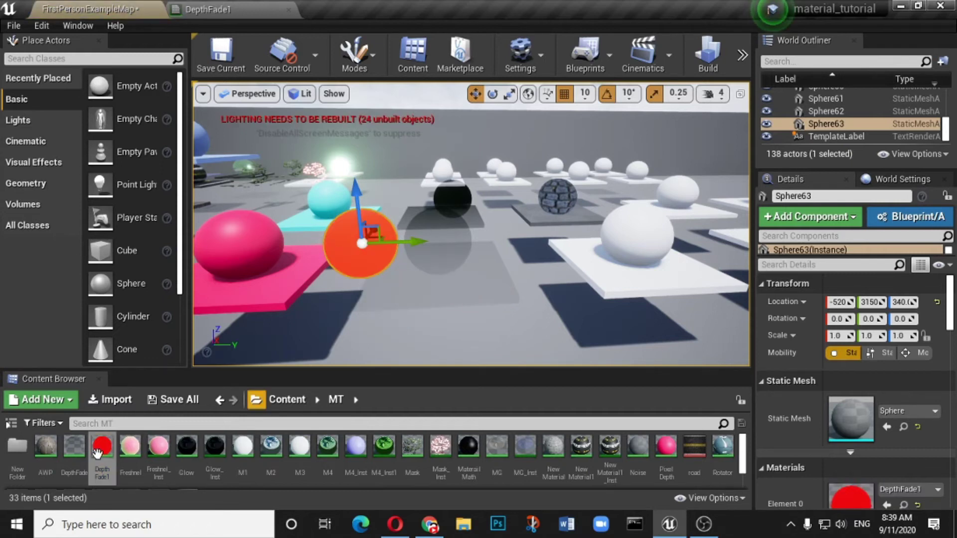
Move the Depth Fade node below the red constant in the DepthFade1 material graph and return to the level
left_click(255, 10)
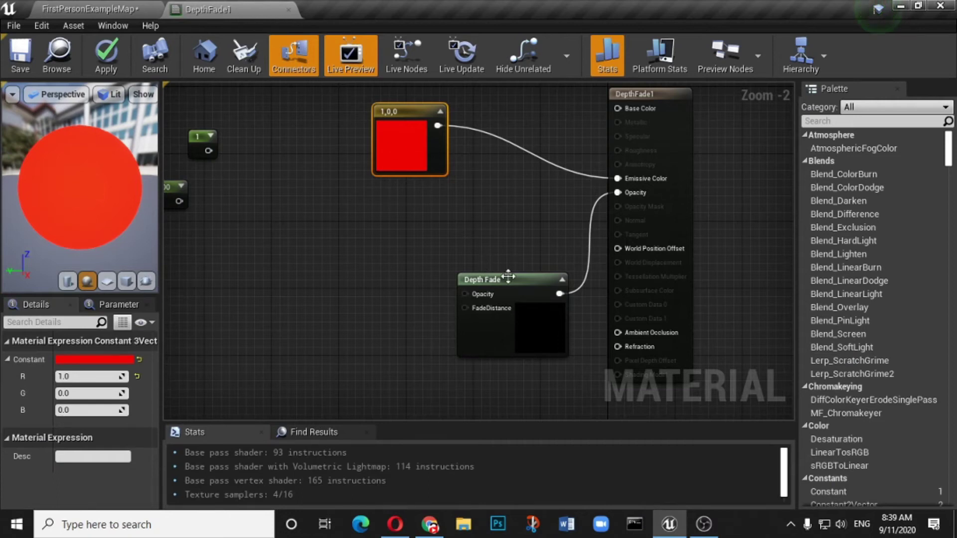
left_click_drag(508, 277, 432, 235)
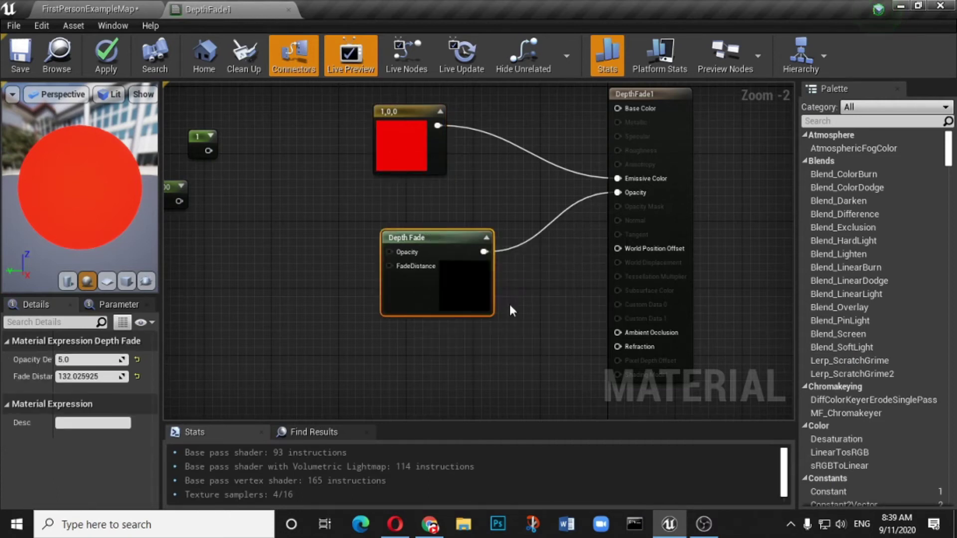
left_click(126, 12)
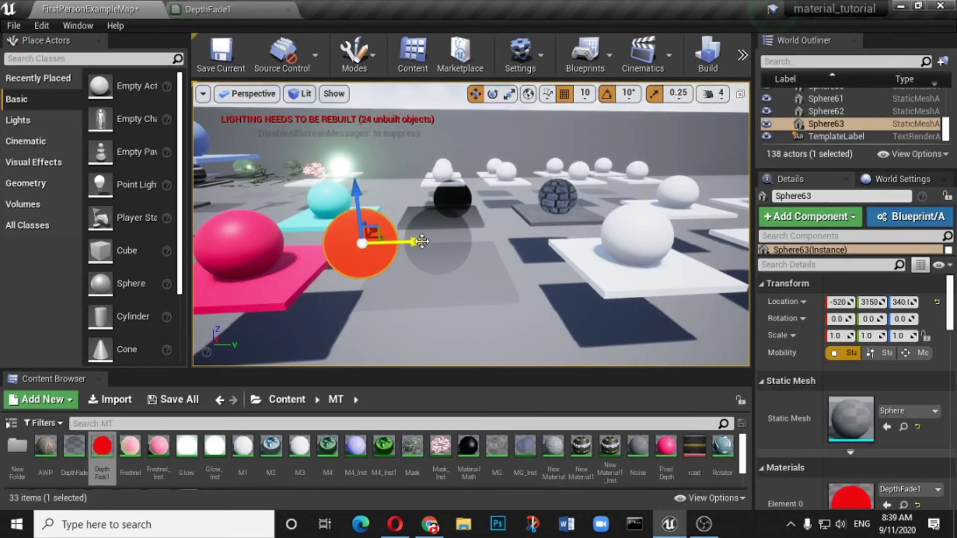
Move the red DepthFade1 sphere to Y 3090 and Z 300 so it intersects the pink platform's edge
left_click_drag(420, 241, 388, 251)
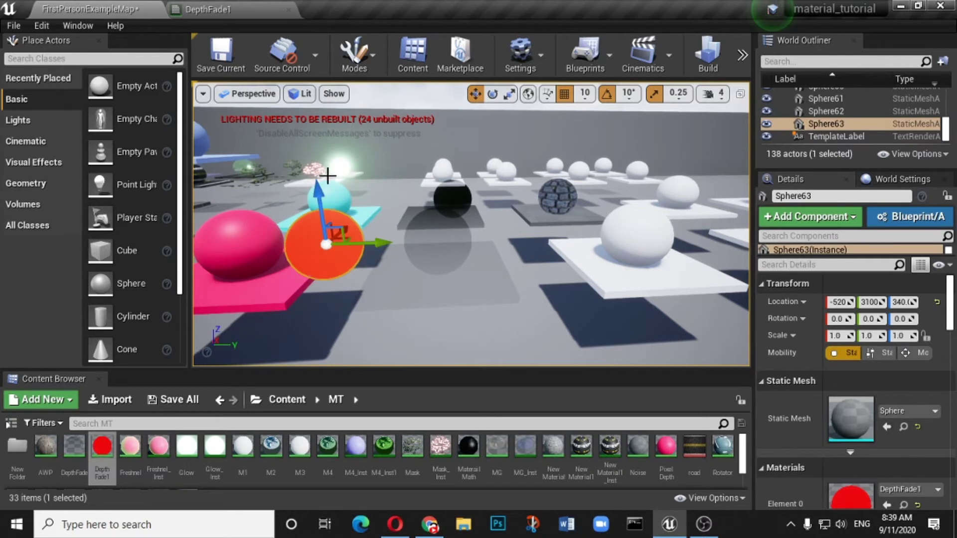
left_click_drag(318, 188, 326, 215)
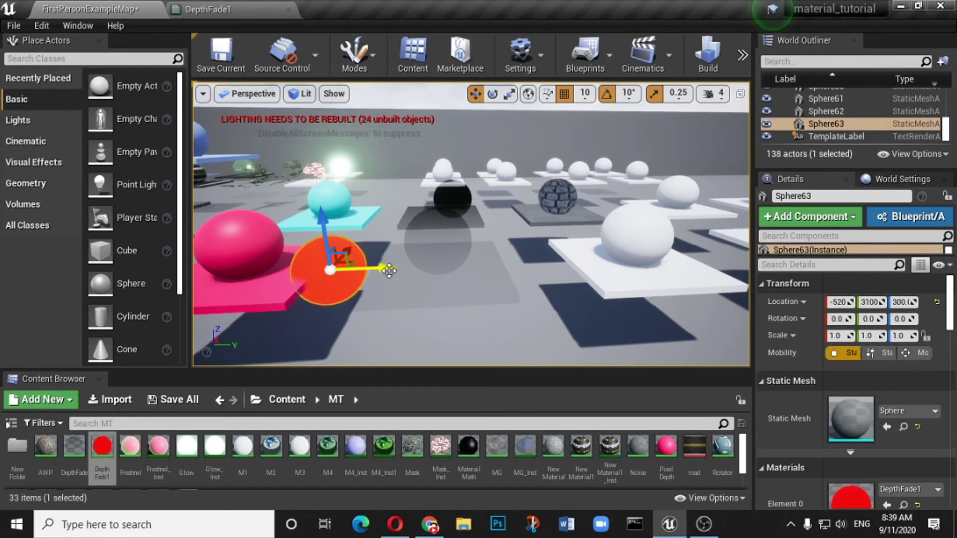
left_click_drag(389, 270, 379, 271)
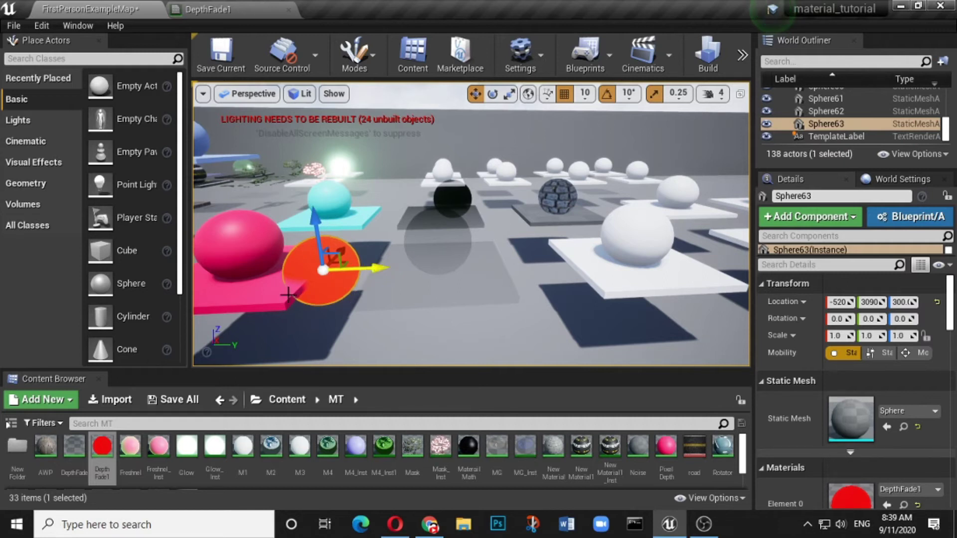
Examine up close how the red sphere fades where it meets the pink platform
scroll(270, 315, "up", 3)
key("f")
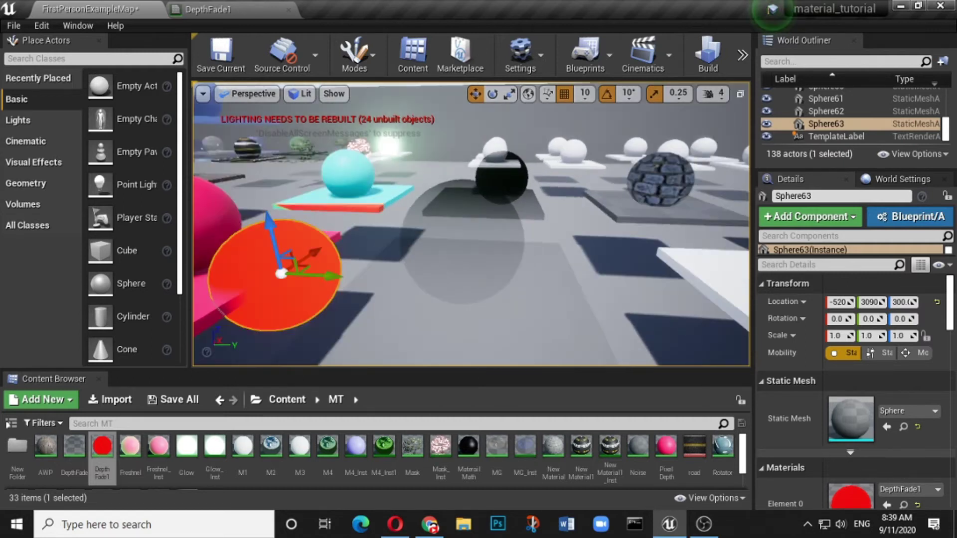
key("a")
right_click_drag(433, 268, 480, 291)
key("w")
key("d")
key("a")
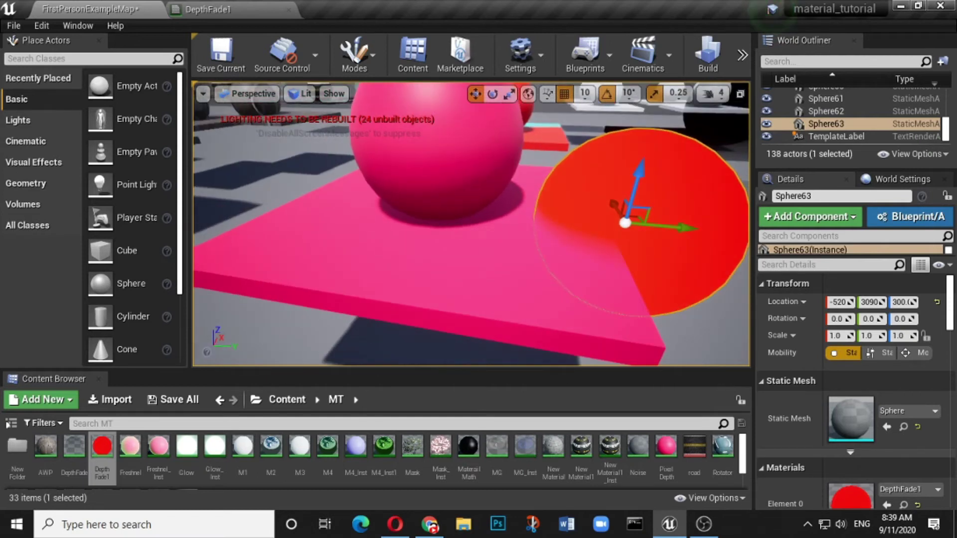
Set the Depth Fade node's Fade Distance to 0 in DepthFade1, apply it and check the sphere's intersection in the level
left_click(249, 9)
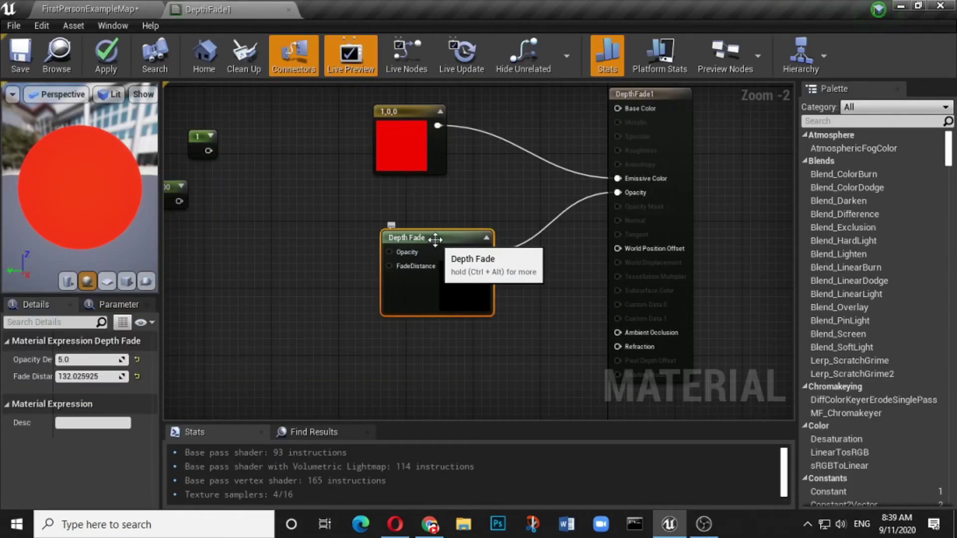
left_click(79, 377)
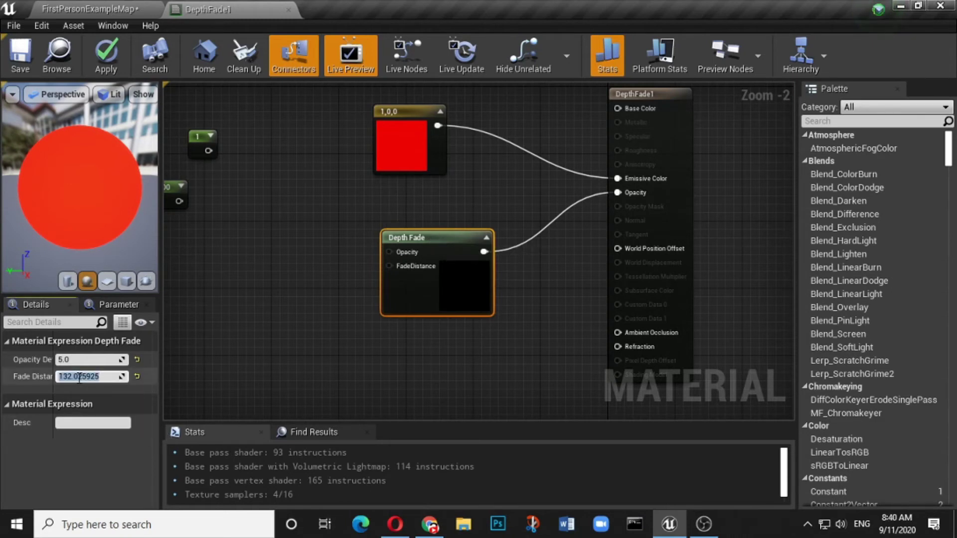
type("0")
key("Return")
left_click(231, 299)
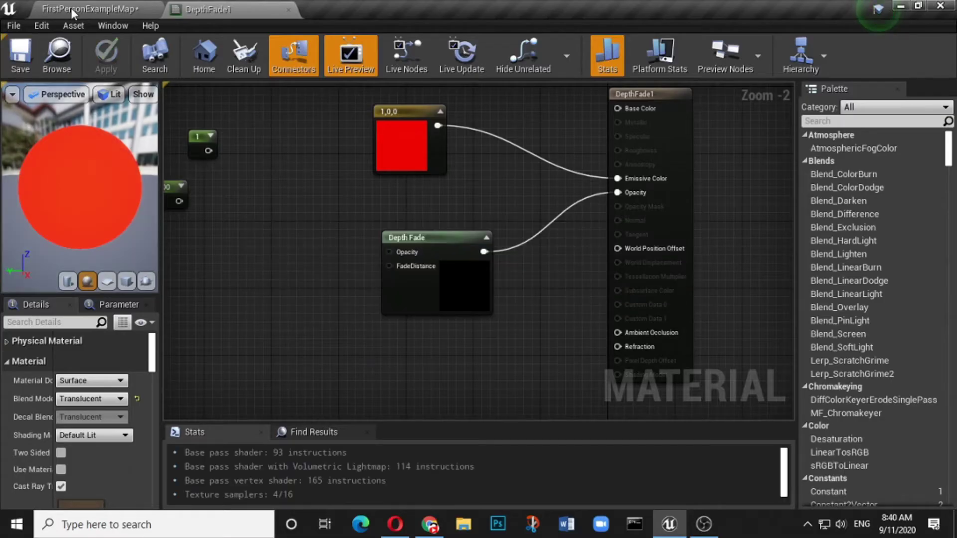
left_click(71, 7)
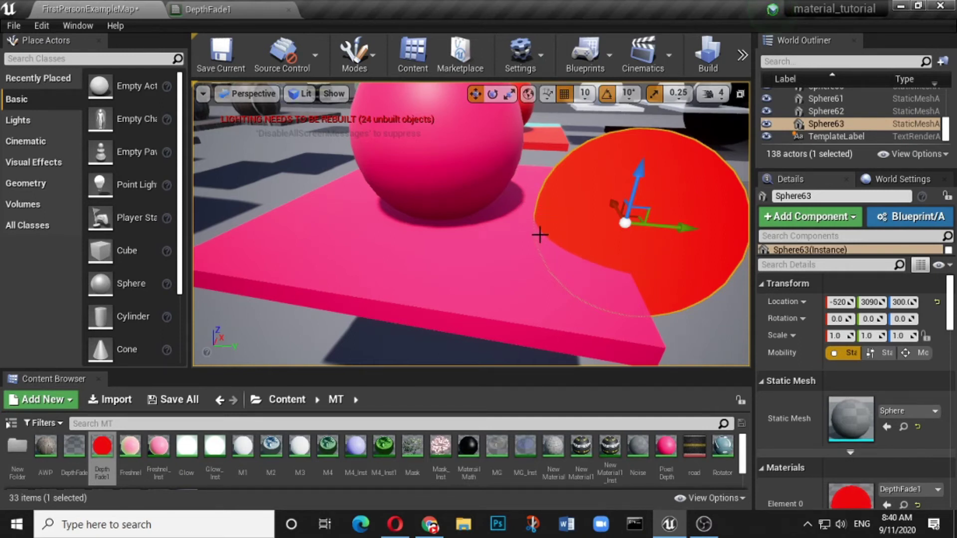
Set the Depth Fade node's Fade Distance to 150, save DepthFade1 and check the sphere's intersection in the level
left_click(238, 9)
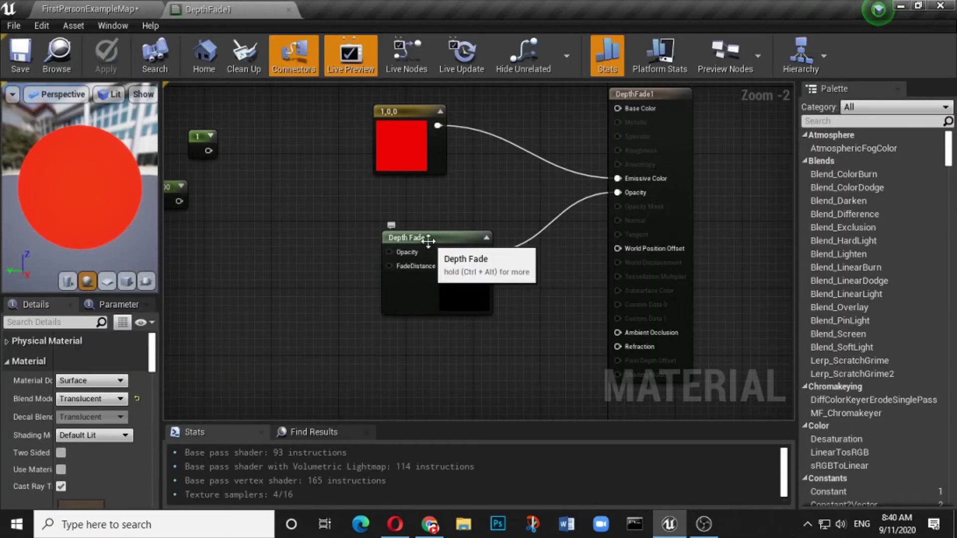
left_click(416, 264)
left_click(82, 374)
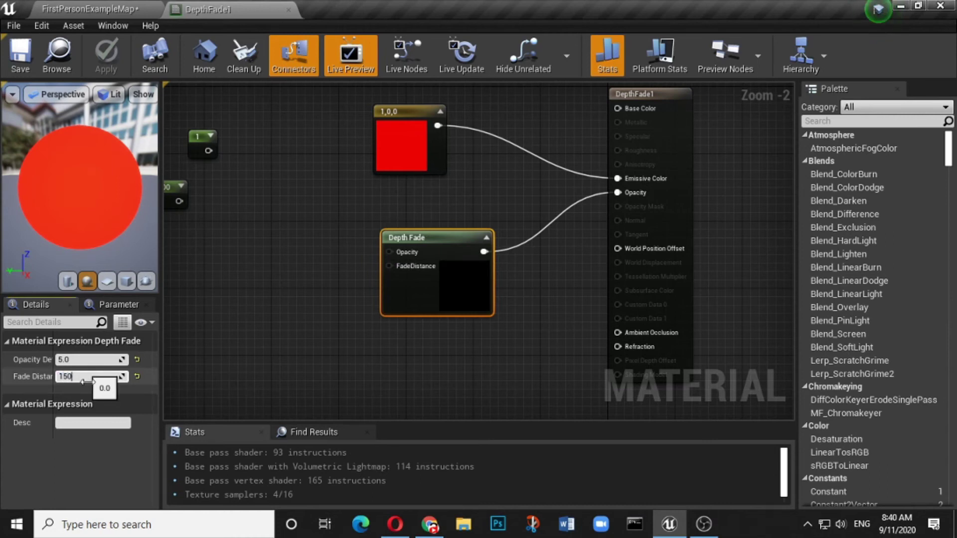
left_click(231, 221)
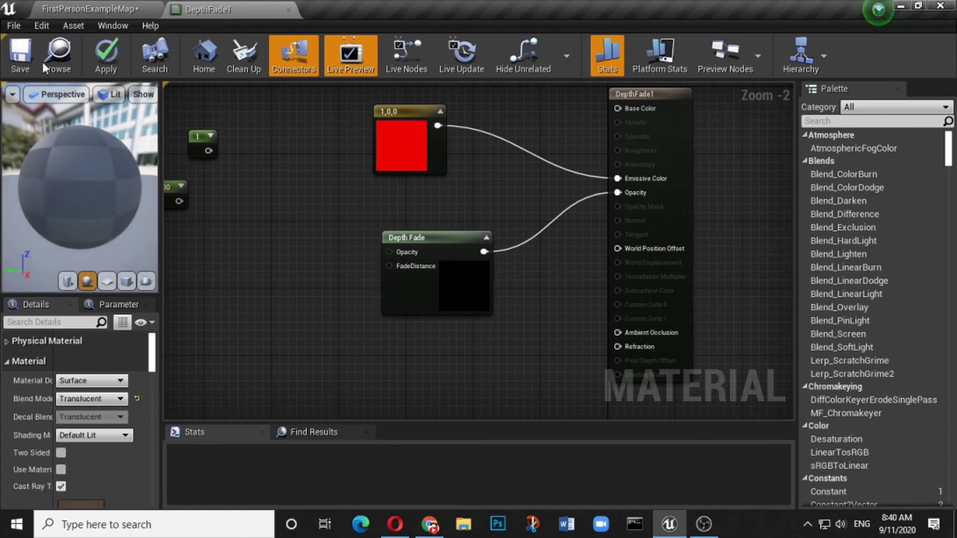
left_click(16, 59)
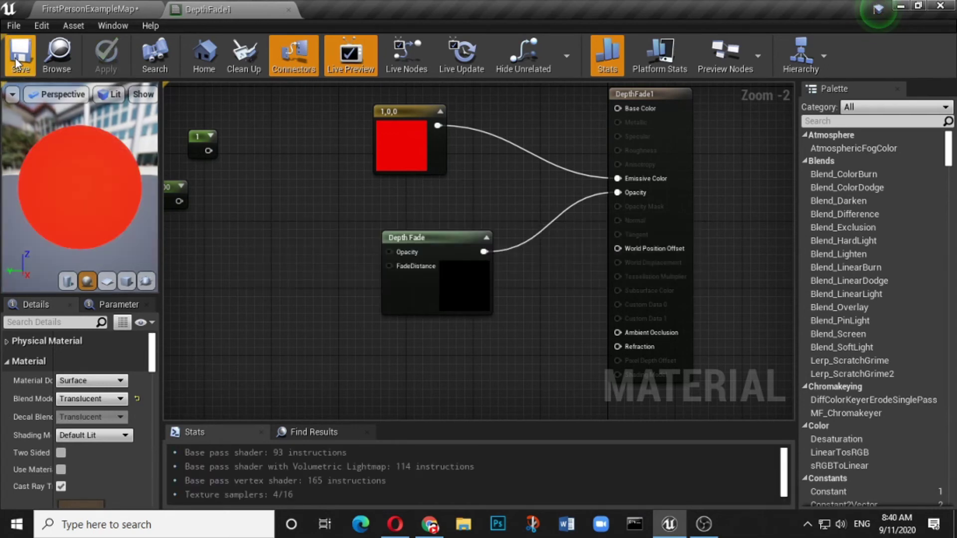
left_click(73, 11)
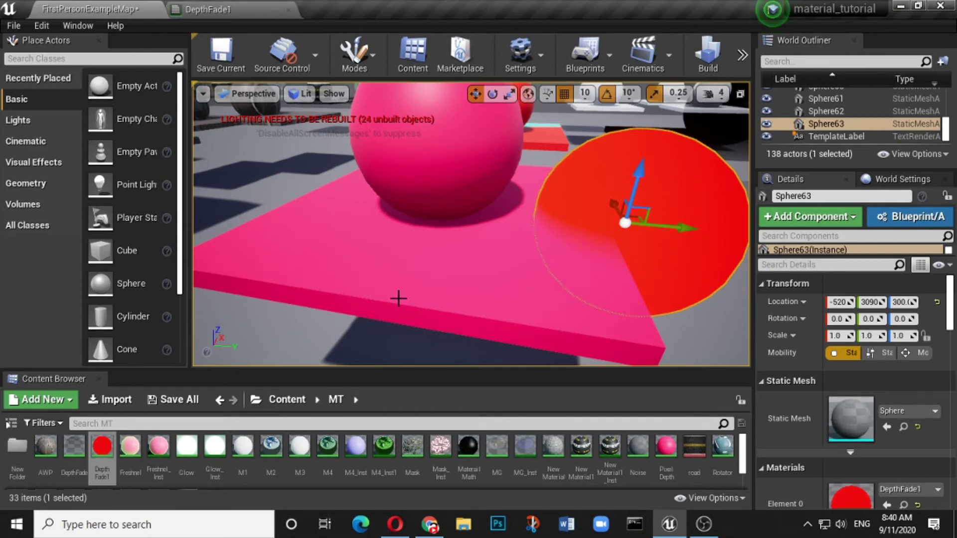
Move the Depth Fade node and the red constant lower in the DepthFade1 graph to make room above them
left_click(228, 7)
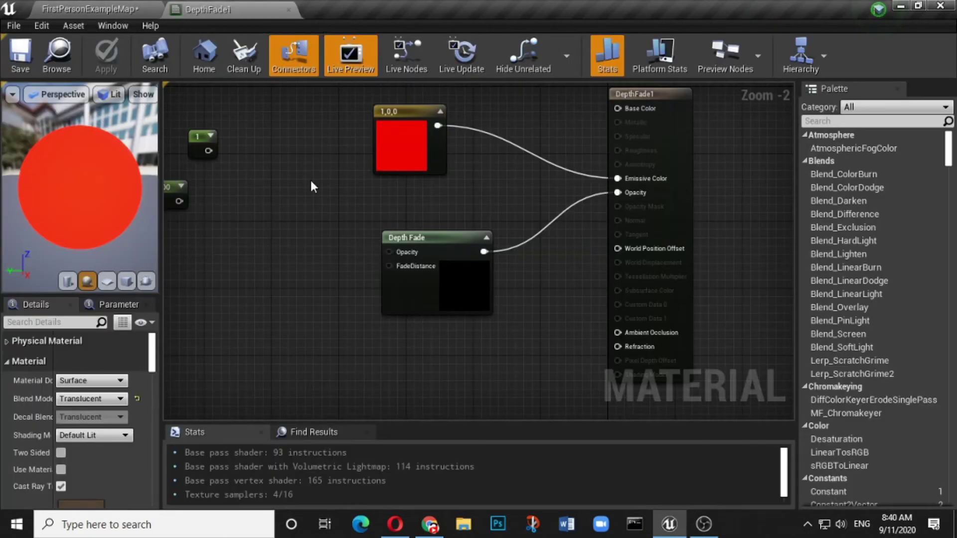
left_click(430, 250)
left_click_drag(438, 250, 438, 301)
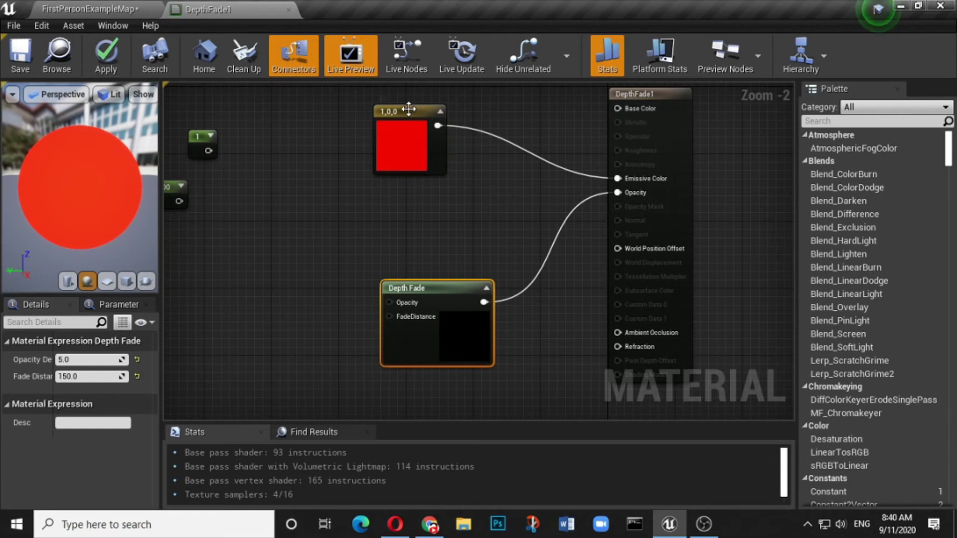
left_click_drag(408, 109, 398, 196)
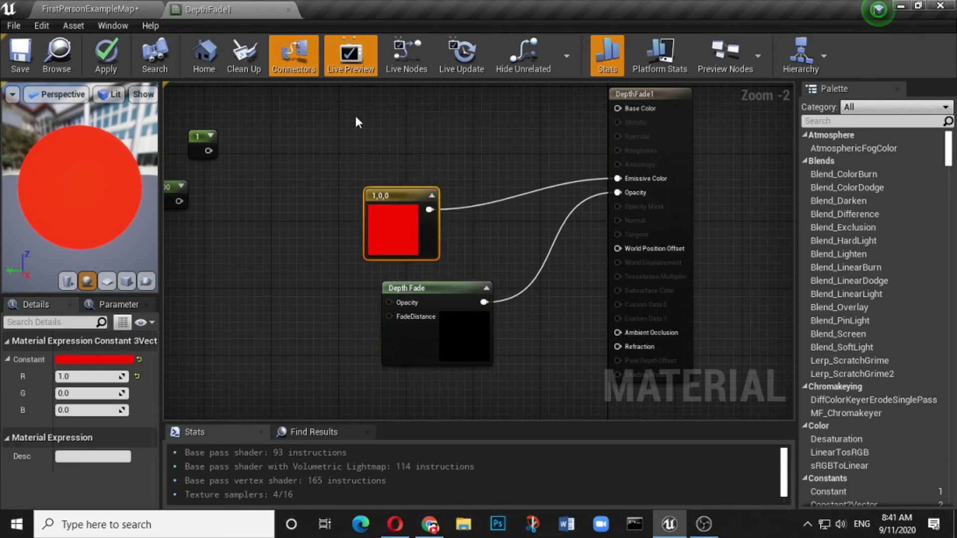
right_click_drag(355, 123, 355, 181)
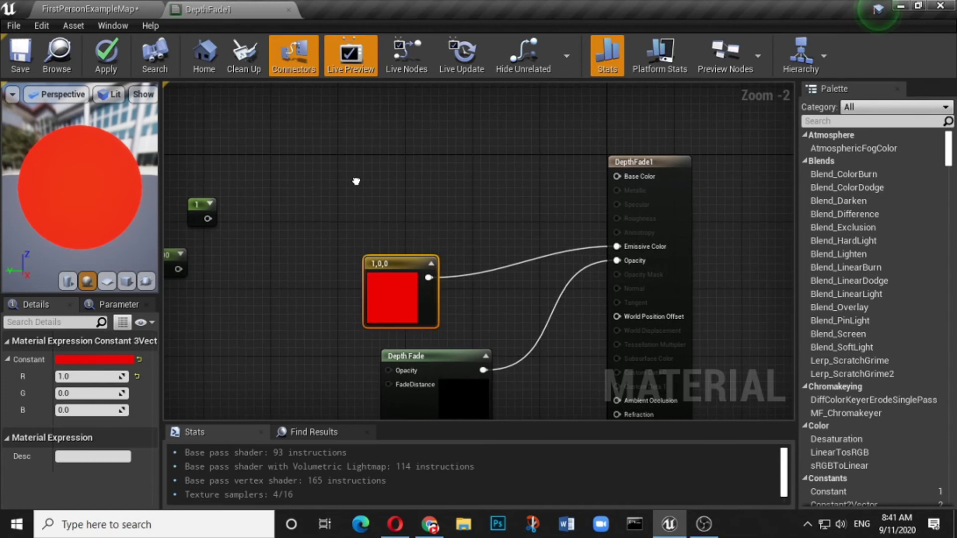
Add a black Constant3Vector above the red constant and a LinearInterpolate (Lerp) node beside it
left_click(391, 154)
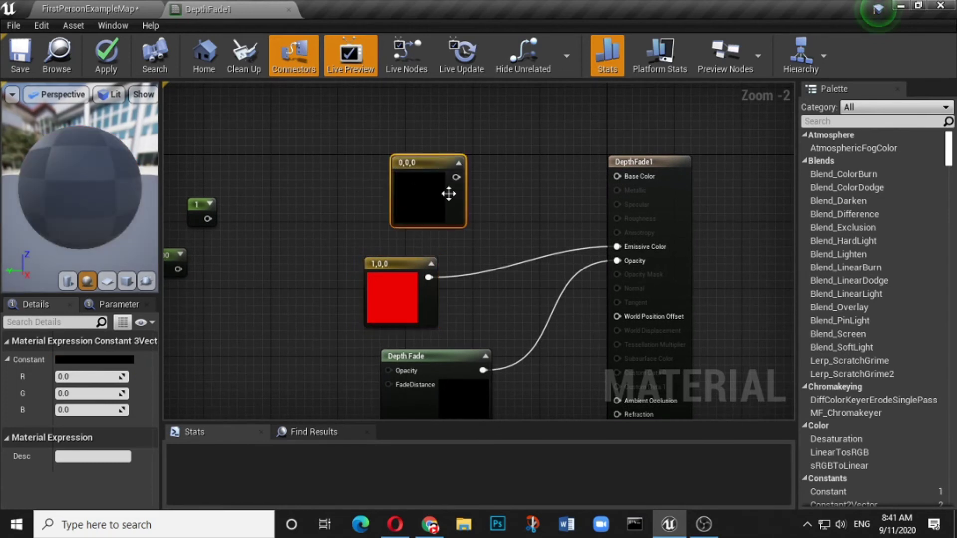
right_click(502, 181)
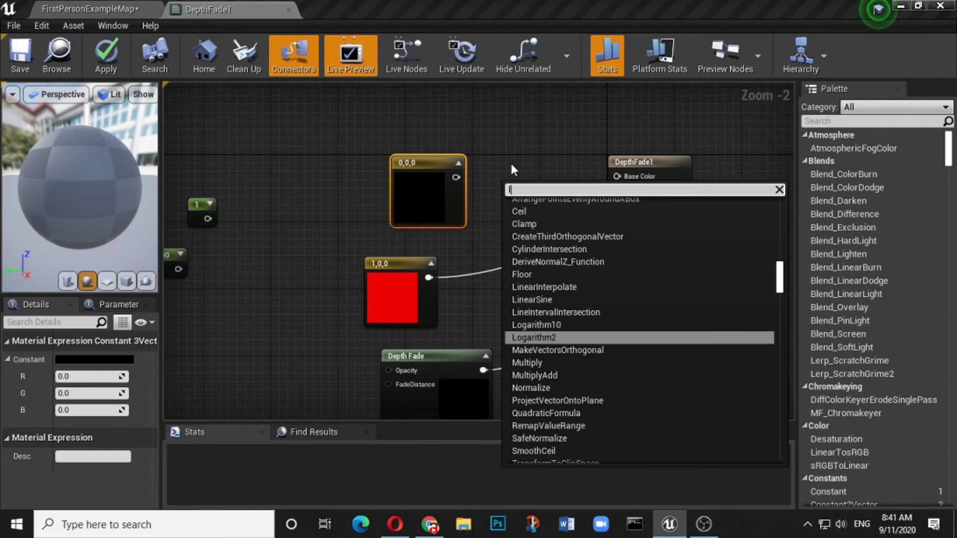
left_click(510, 164)
left_click(511, 164)
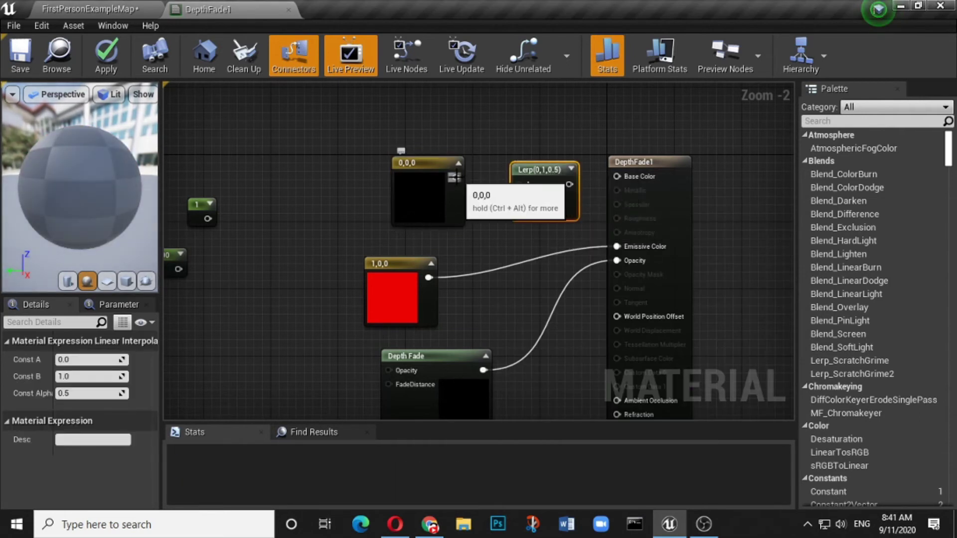
Connect the black constant to Lerp A, the red one to B, disconnect Emissive Color, and connect the Lerp to Base Color
left_click_drag(456, 177, 517, 181)
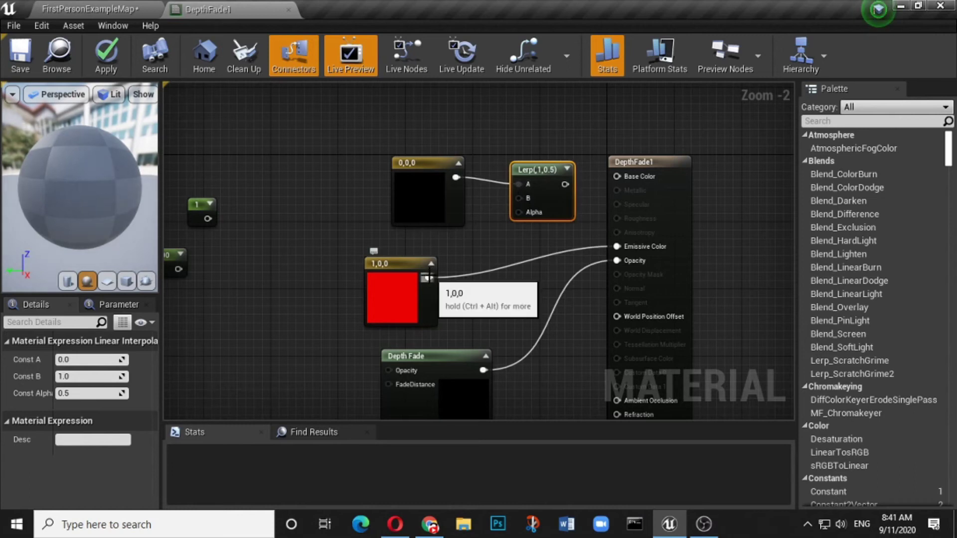
left_click_drag(428, 277, 623, 172)
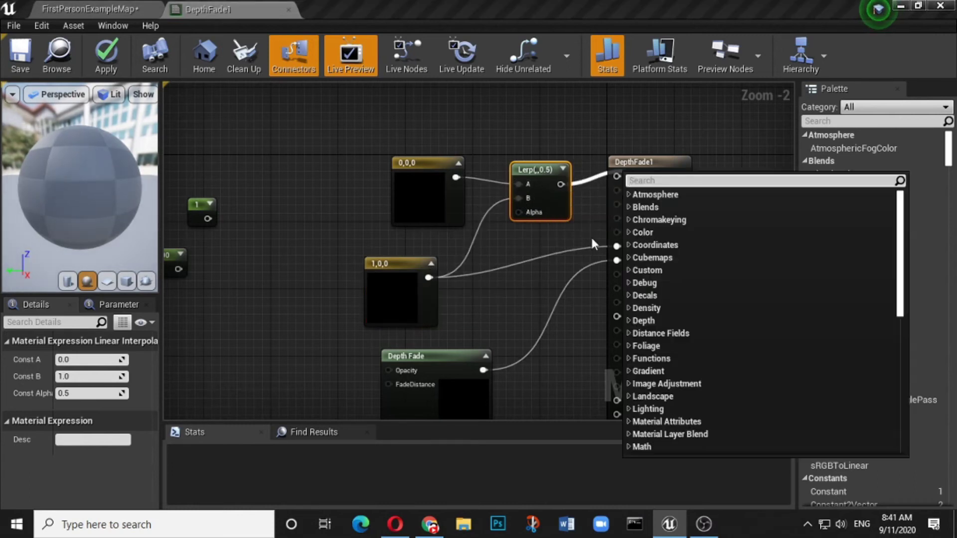
left_click(584, 248, "alt")
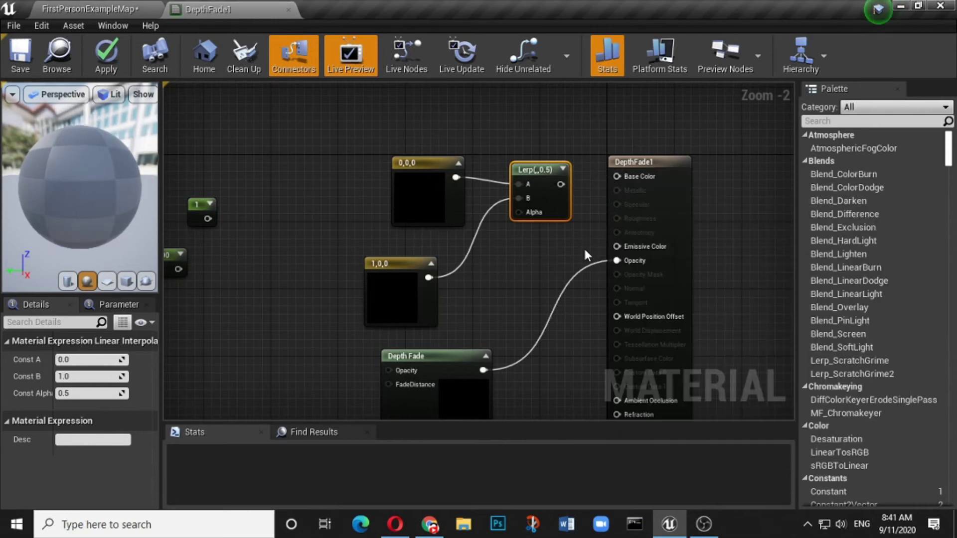
left_click_drag(561, 185, 621, 176)
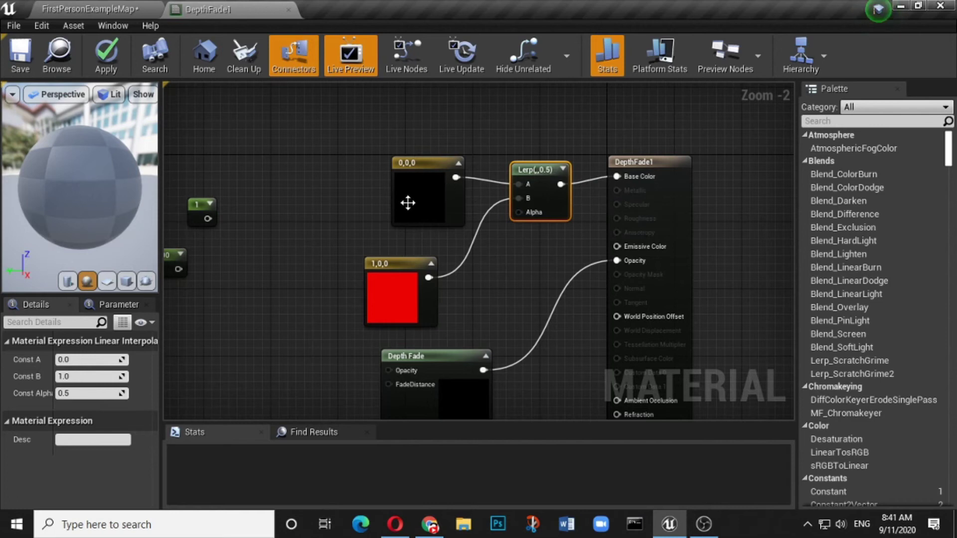
Change the black constant's color to green (0.196, 1, 0.133) and reposition the green and red constants one above the other
double_click(429, 198)
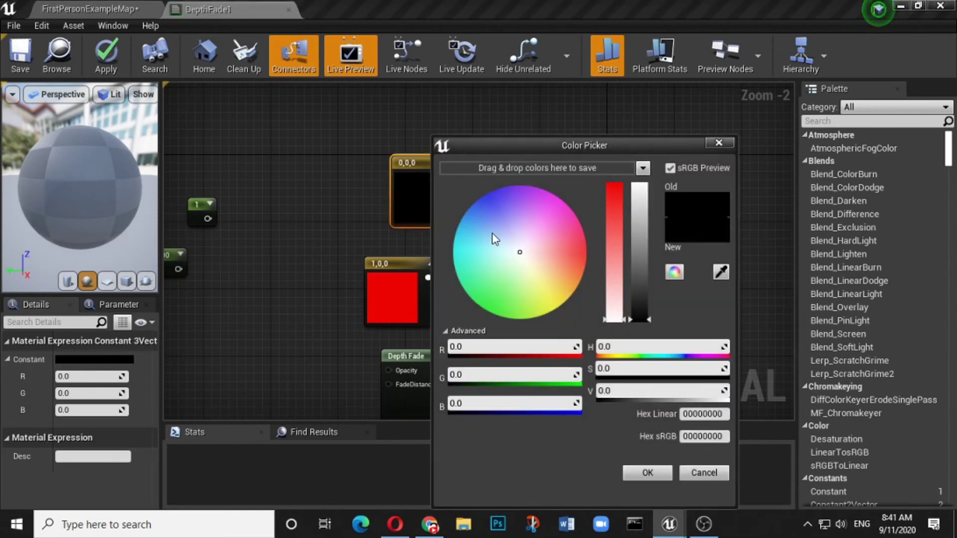
left_click(495, 304)
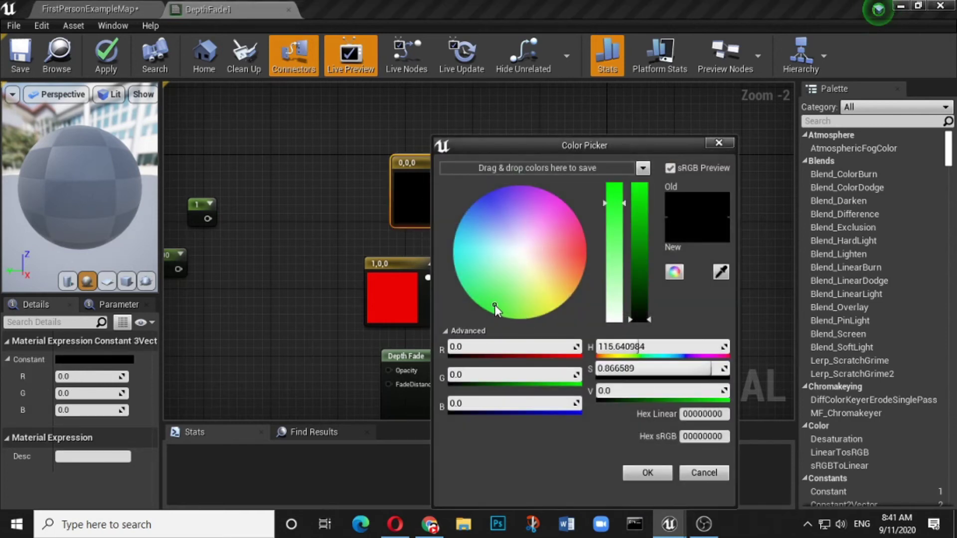
left_click(645, 189)
left_click(647, 473)
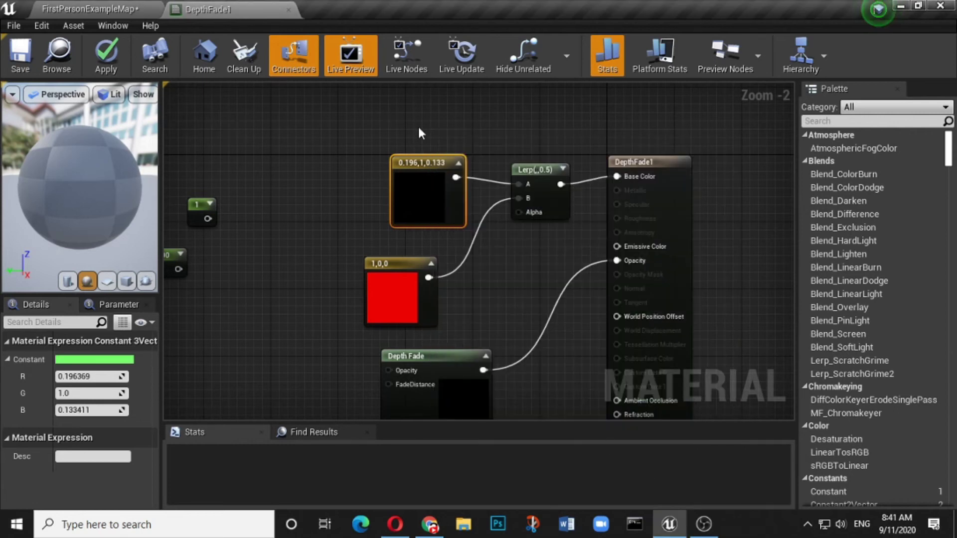
left_click_drag(424, 165, 397, 156)
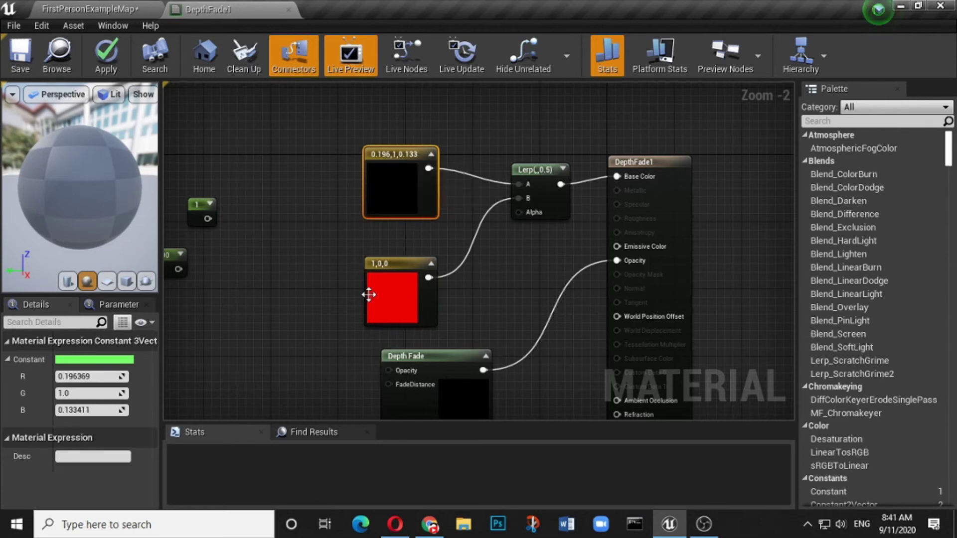
mouse_move(408, 261)
left_mouse_down()
mouse_move(413, 239)
mouse_move(409, 250)
left_mouse_up()
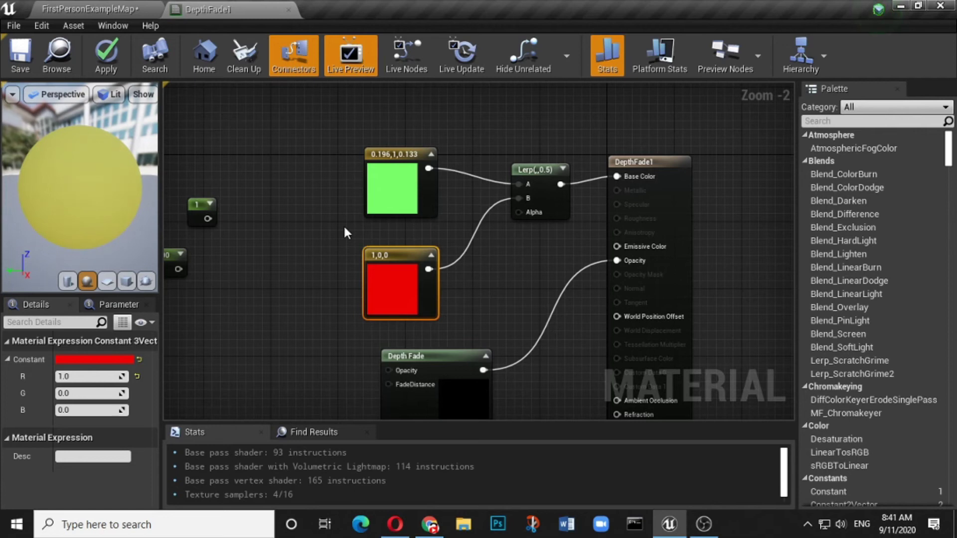
Save DepthFade1 and check the sphere's base color in the level
key("ctrl+s")
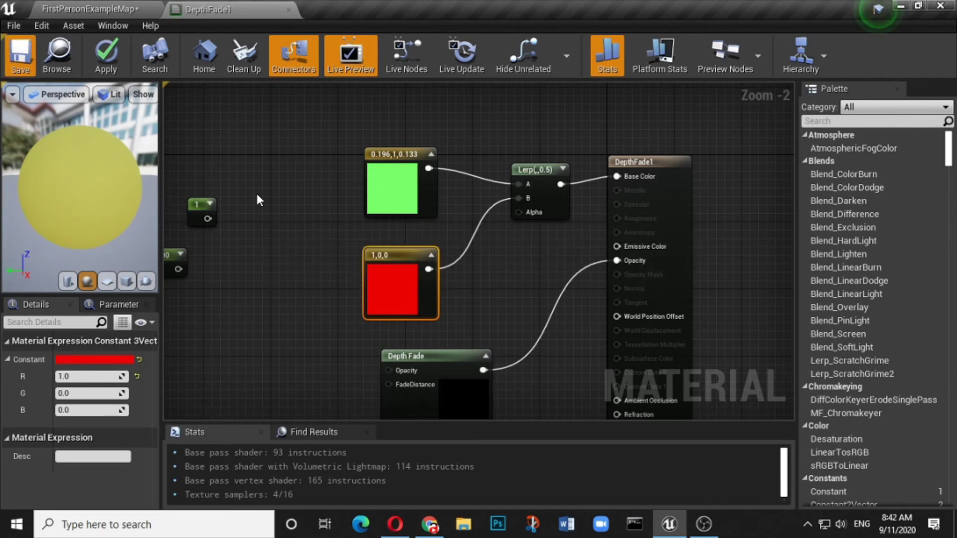
left_click(90, 10)
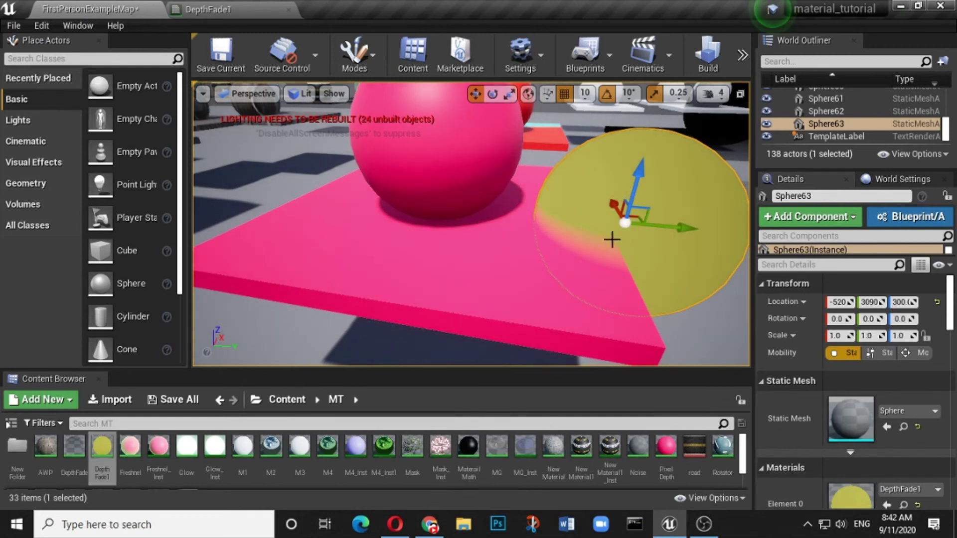
left_click(235, 14)
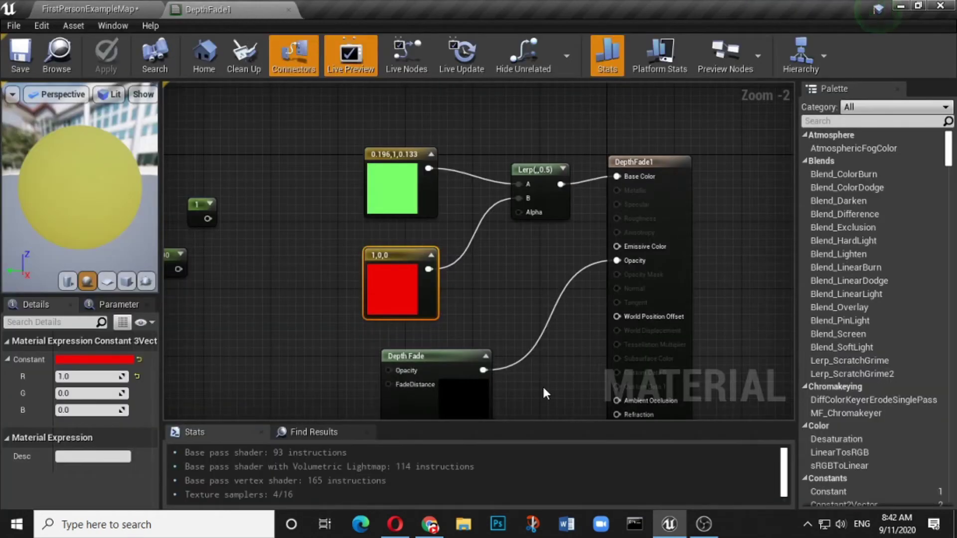
Try the red constant on Lerp A and Depth Fade on B, feeding the Lerp into Opacity and the green constant into Base Color
left_click(501, 200, "alt")
left_click(493, 181, "alt")
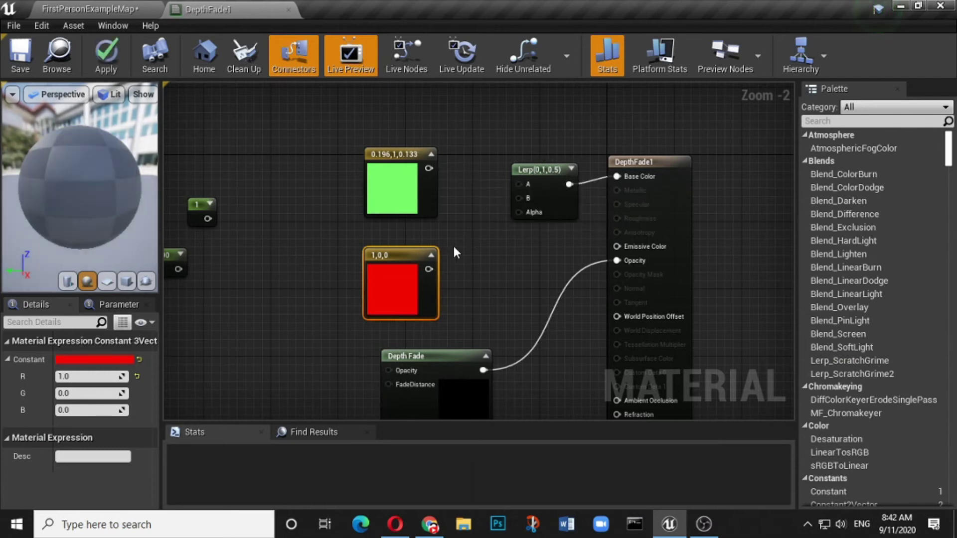
left_click_drag(429, 269, 513, 184)
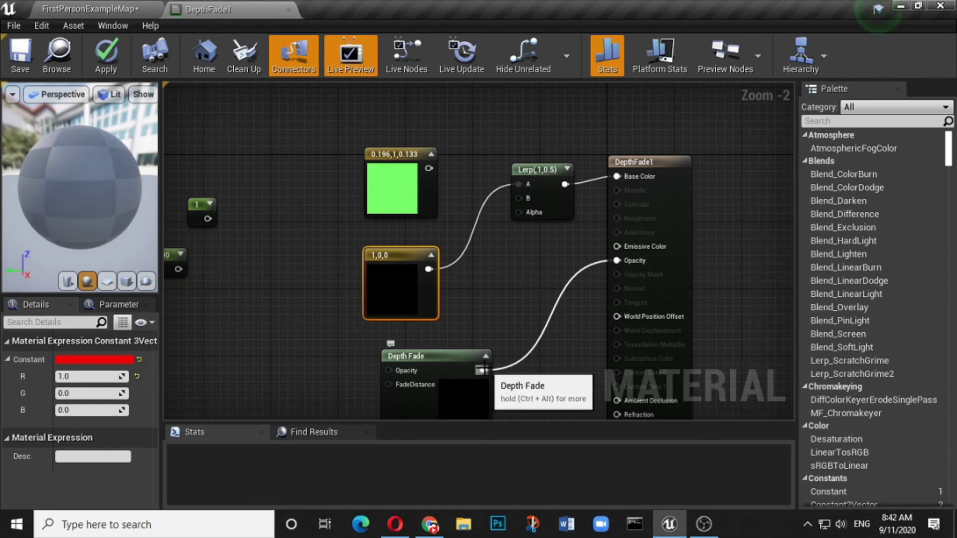
left_click_drag(483, 371, 611, 264)
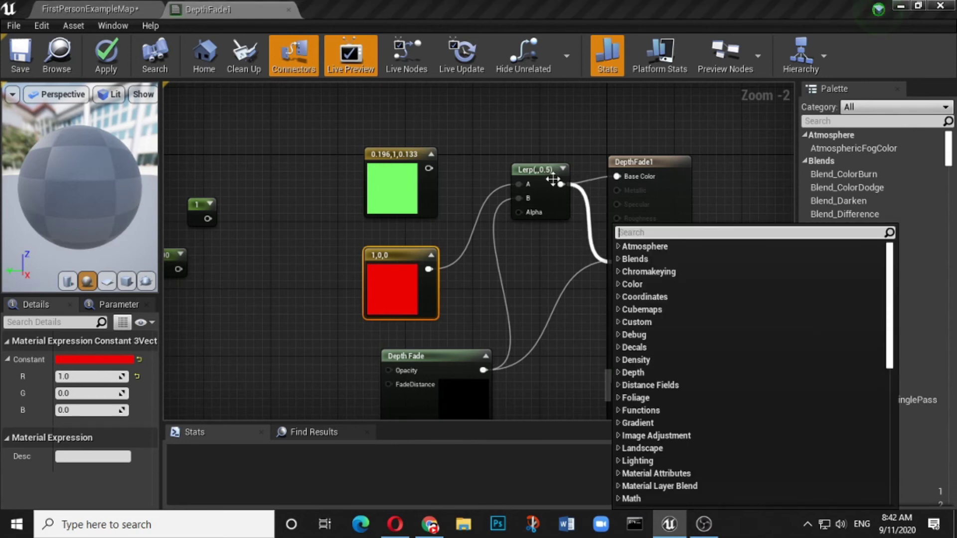
left_click_drag(427, 168, 617, 177)
left_click_drag(543, 170, 627, 258)
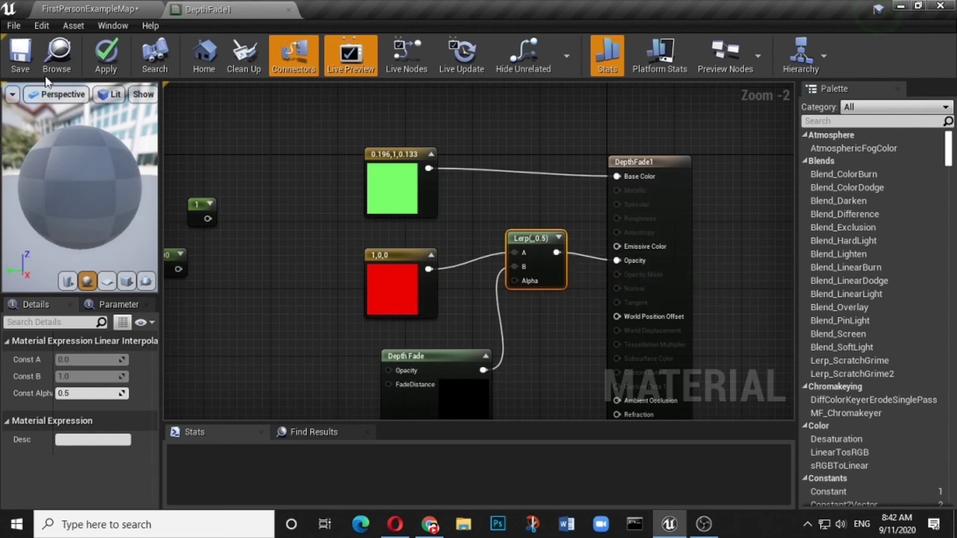
Save DepthFade1 with the Lerp-driven opacity and inspect the sphere's intersection in the level
left_click(19, 56)
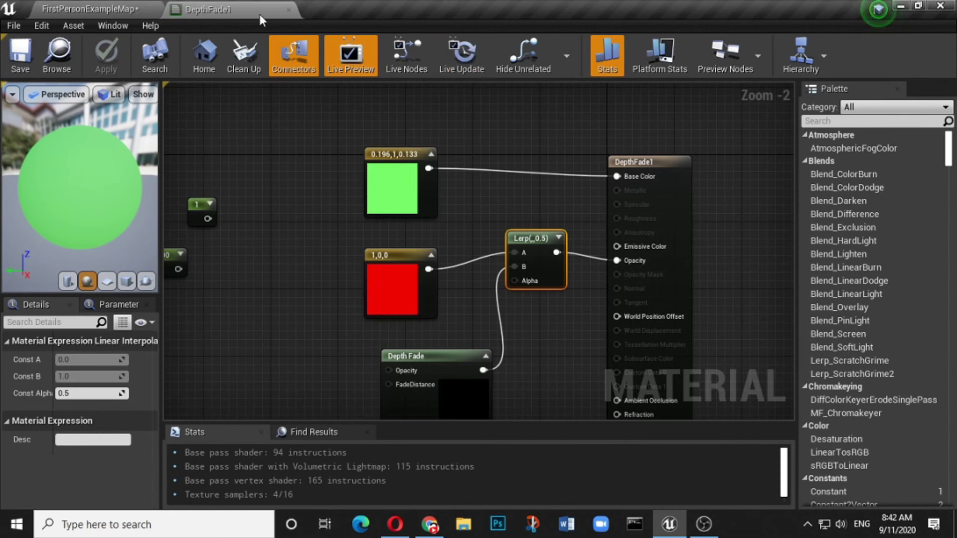
left_click(95, 6)
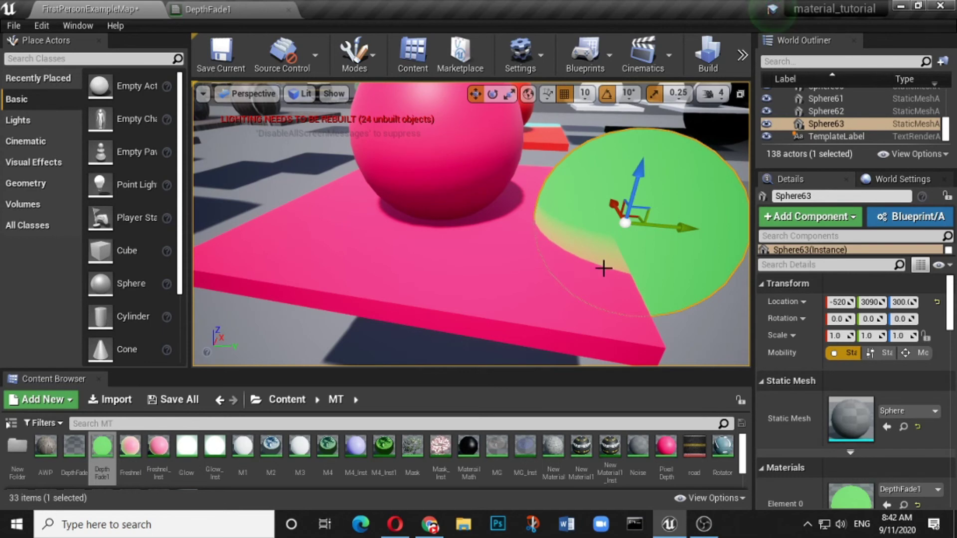
left_click(245, 10)
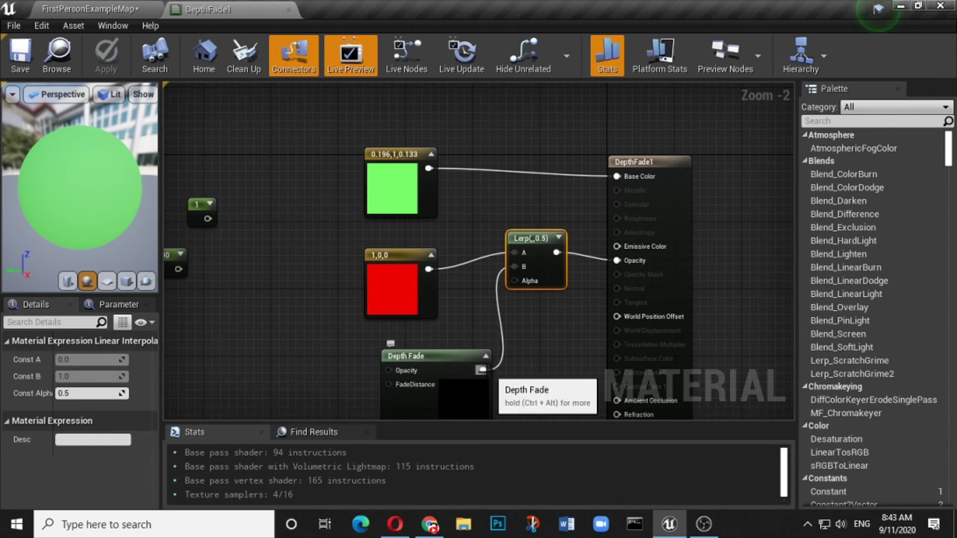
Connect Depth Fade to Lerp Alpha, the red constant to B and the green one to A, and disconnect Base Color
left_click_drag(490, 372, 515, 282)
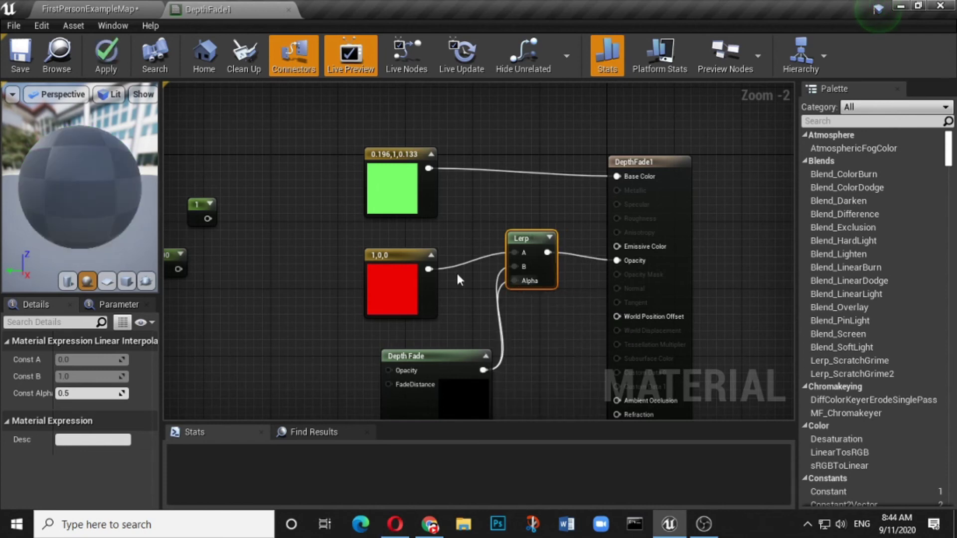
left_click_drag(428, 269, 514, 267)
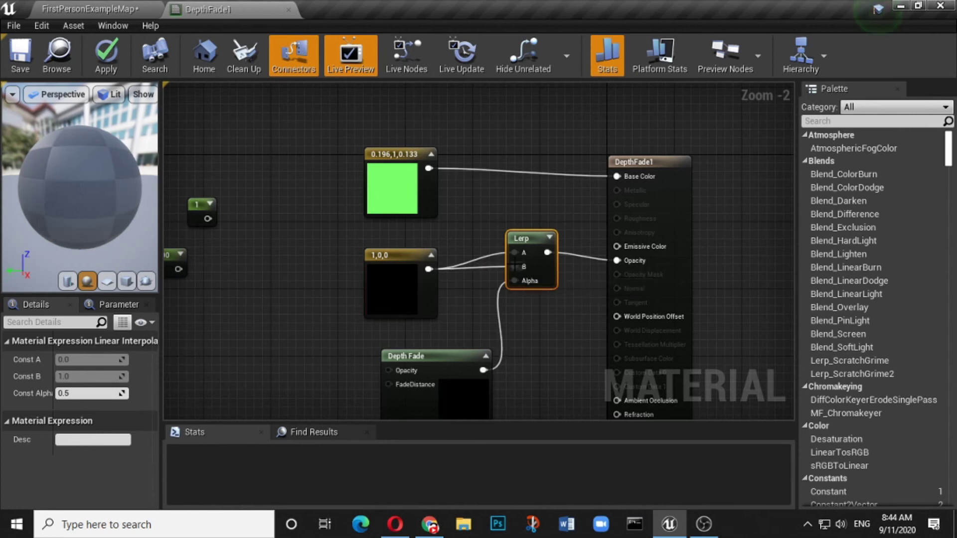
left_click_drag(428, 168, 515, 252)
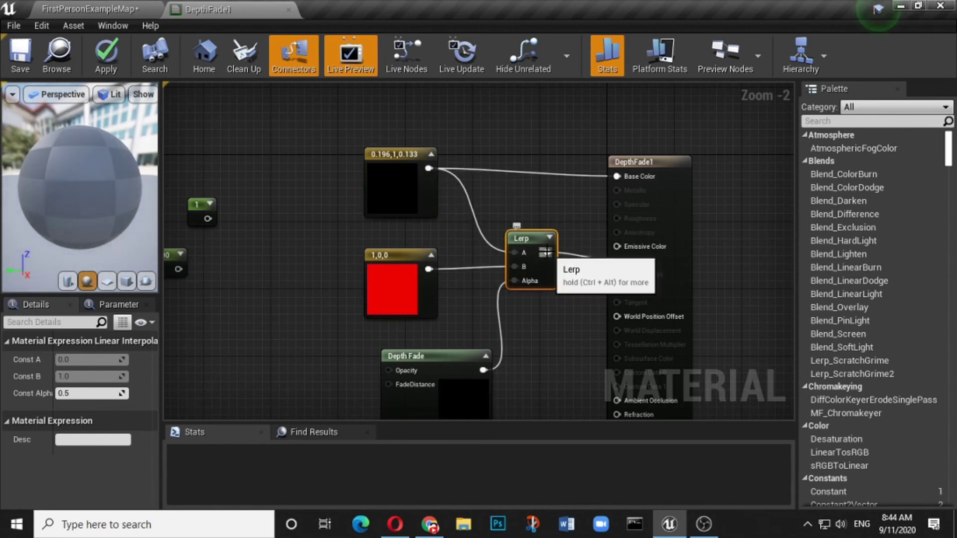
left_click(546, 174, "alt")
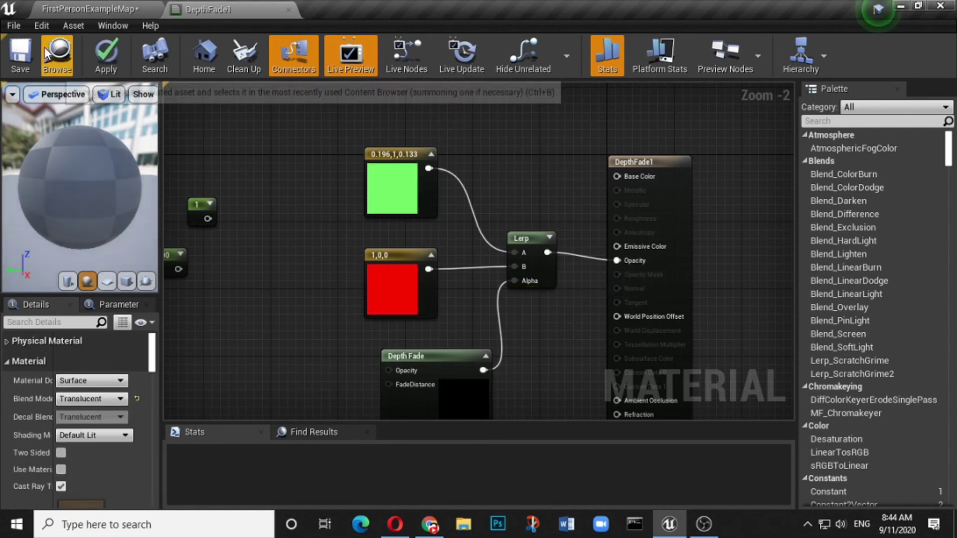
Save DepthFade1 and examine the sphere's intersection with the pink slab in the level from another angle
left_click(19, 48)
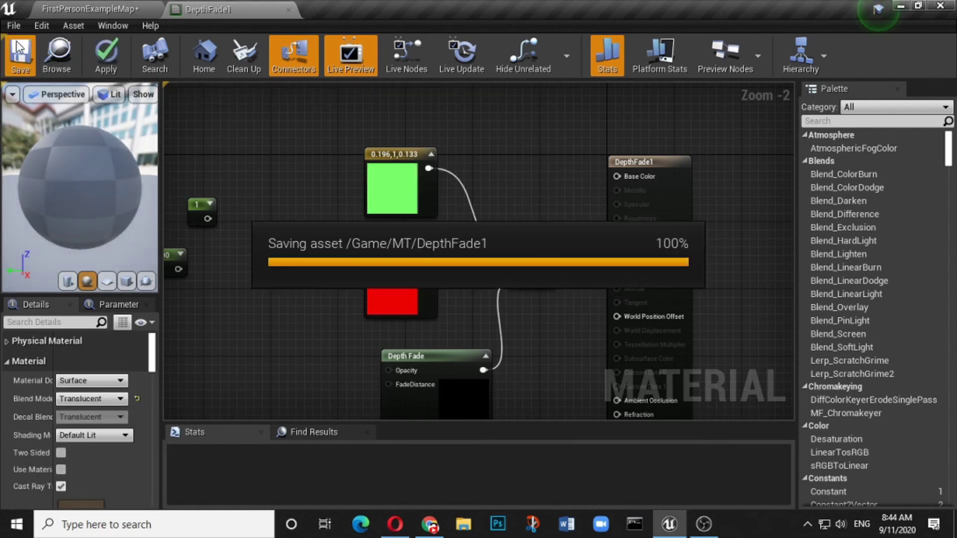
left_click(114, 9)
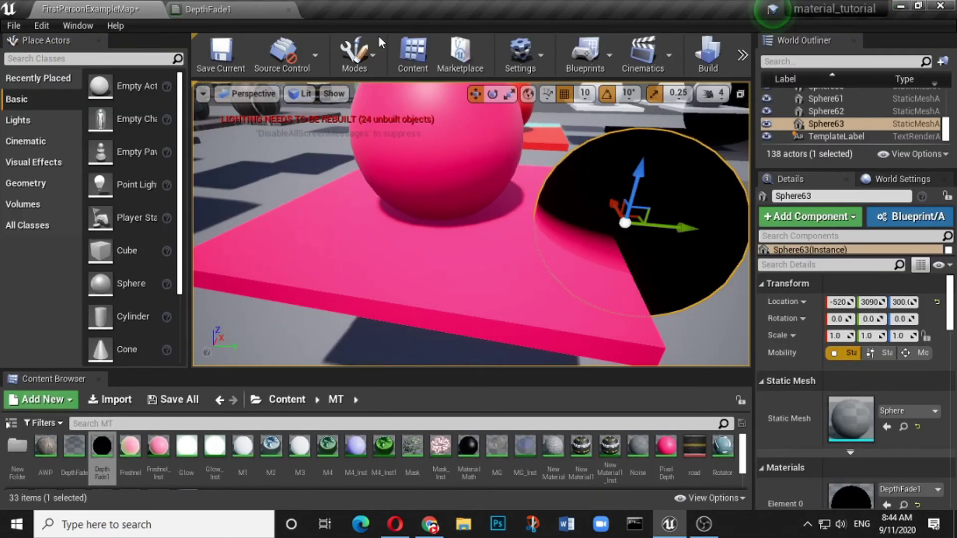
left_click(242, 9)
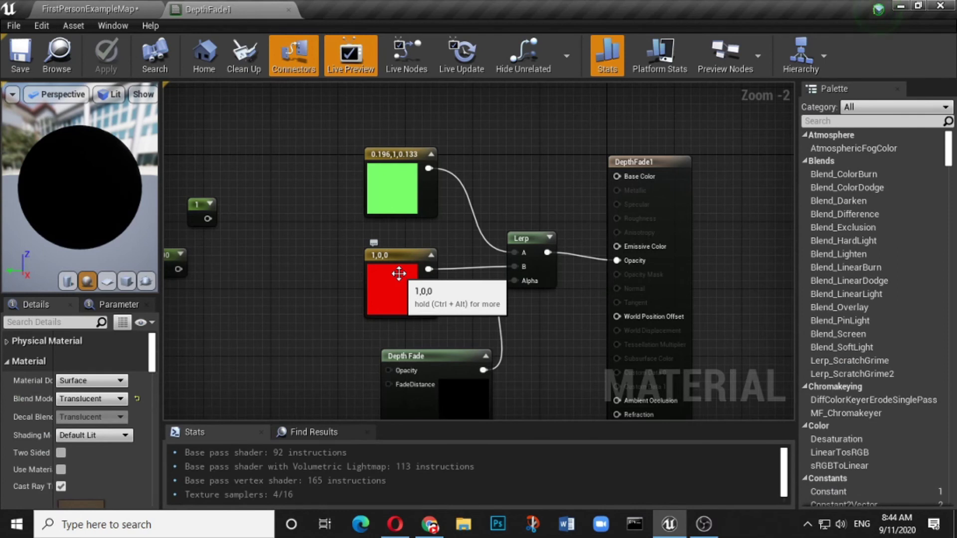
left_click(95, 8)
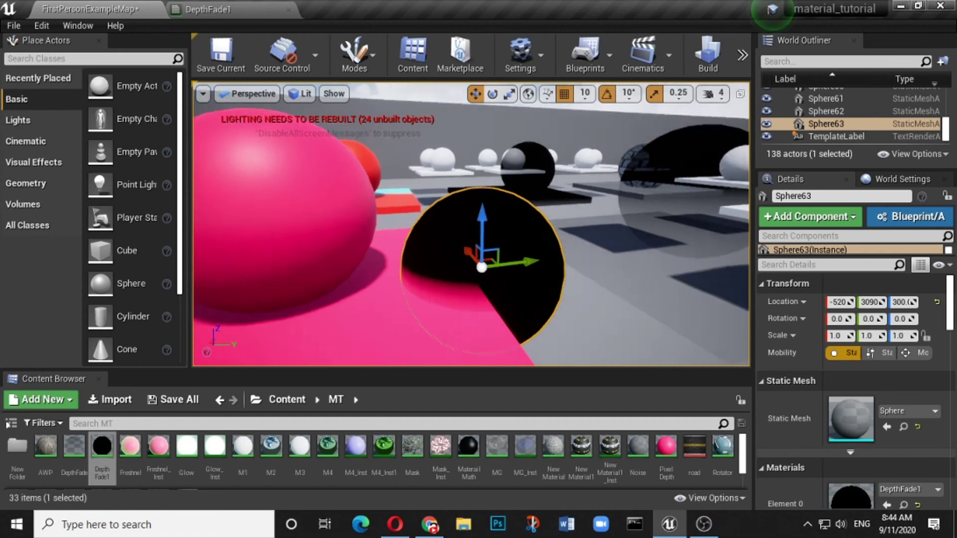
mouse_move(470, 224)
right_mouse_down()
mouse_move(485, 242)
mouse_move(478, 289)
mouse_move(463, 210)
mouse_move(483, 214)
mouse_move(463, 214)
mouse_move(468, 172)
mouse_move(466, 235)
right_mouse_up()
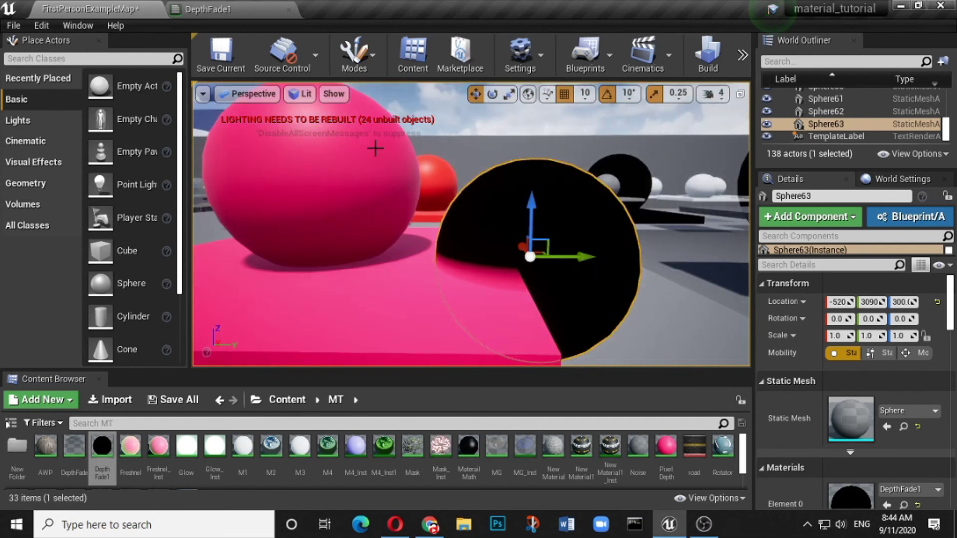
left_click(219, 9)
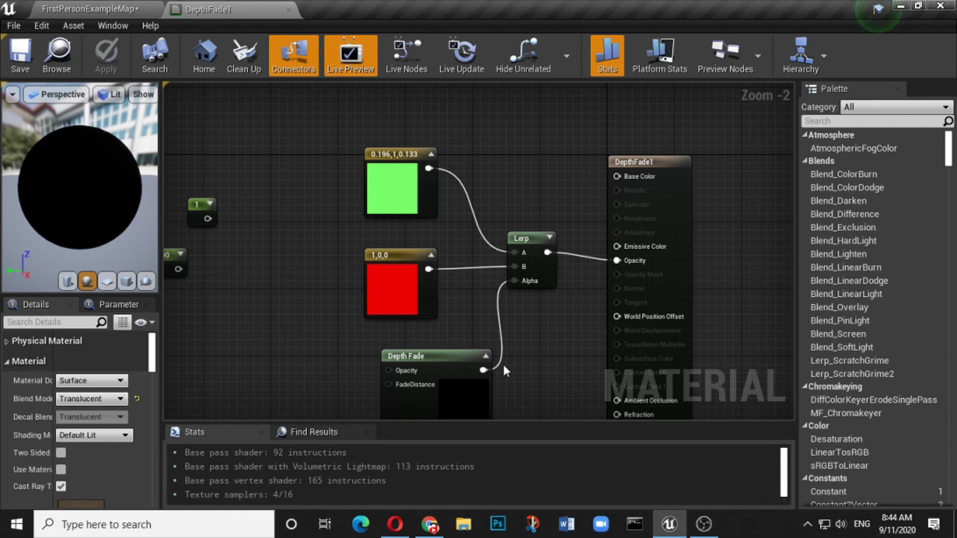
Connect Depth Fade to Opacity and the Lerp to Base Color, disconnect Lerp Alpha, and save DepthFade1 to check it in the level
left_click_drag(483, 369, 618, 260)
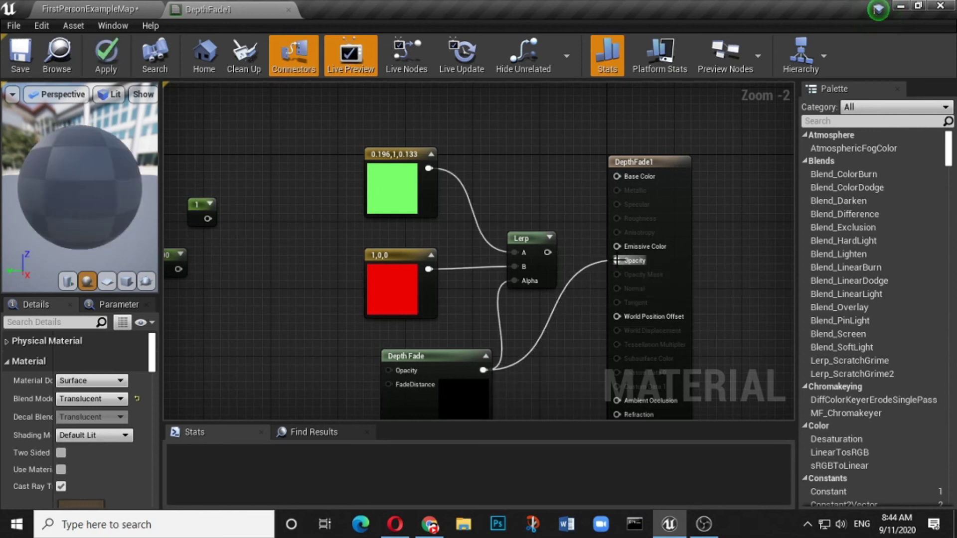
left_click_drag(538, 238, 628, 176)
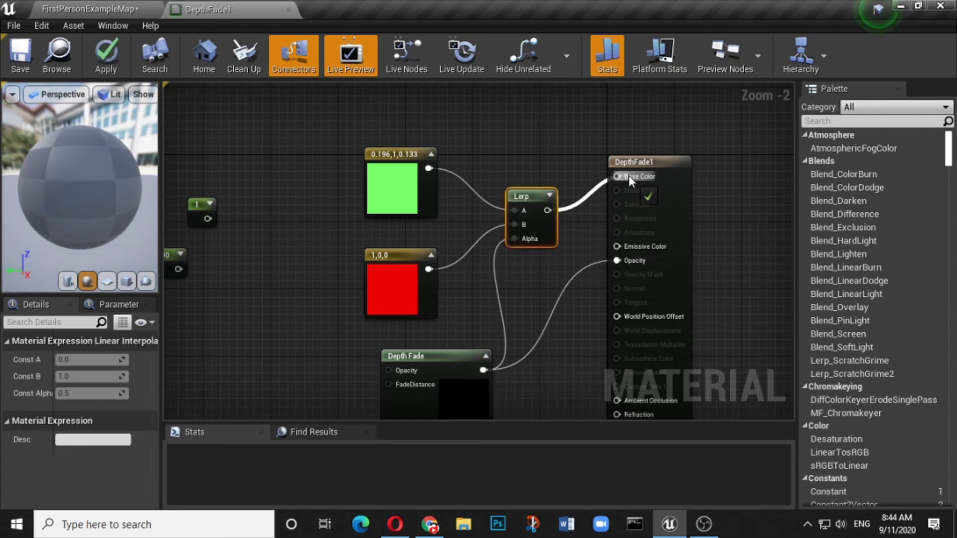
left_click(494, 274, "alt")
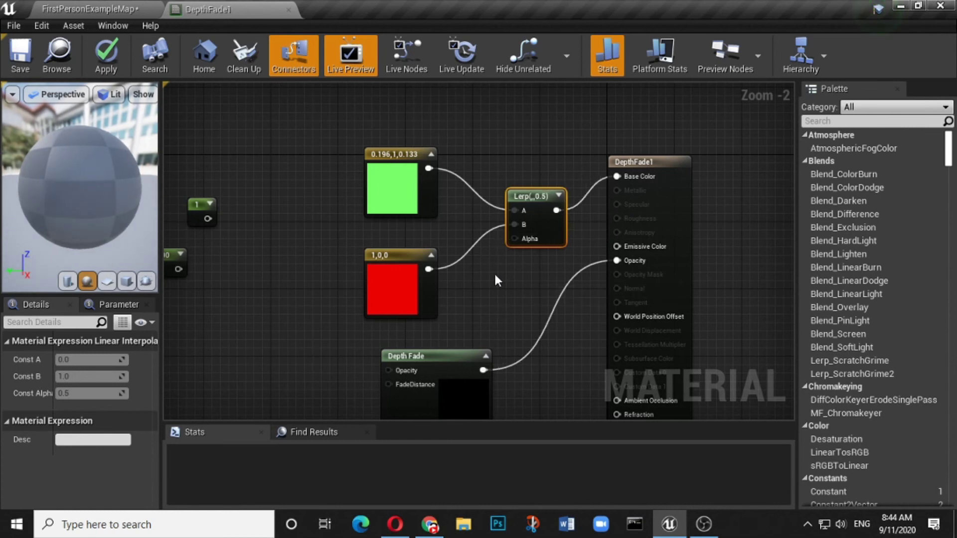
left_click(20, 54)
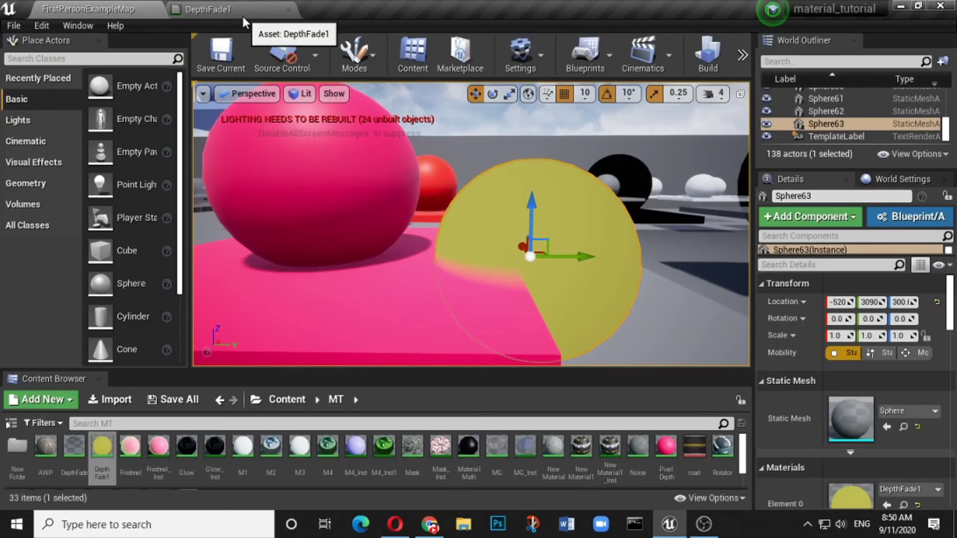
left_click(242, 16)
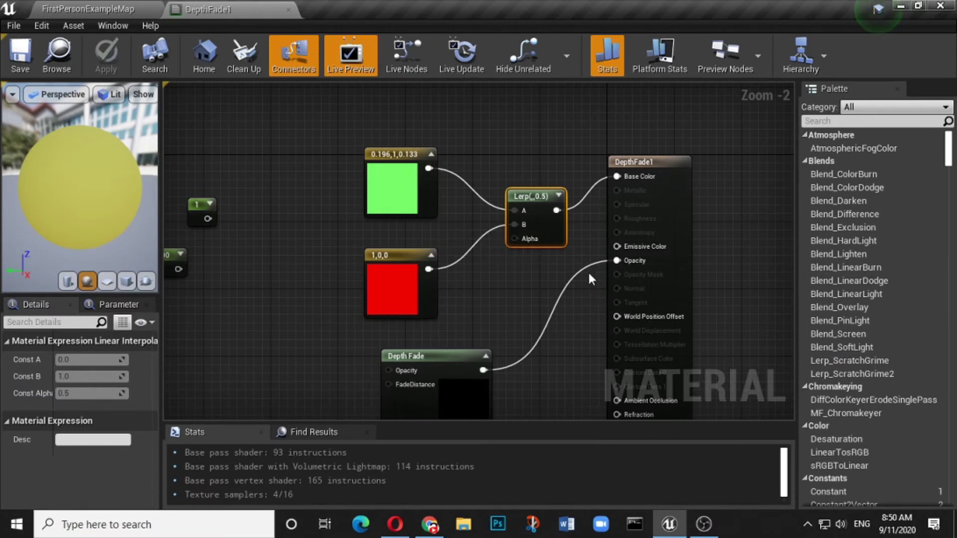
Connect Depth Fade to Lerp Alpha, disconnect Opacity, and save DepthFade1 to check the sphere's color blend in the level
left_click(475, 249)
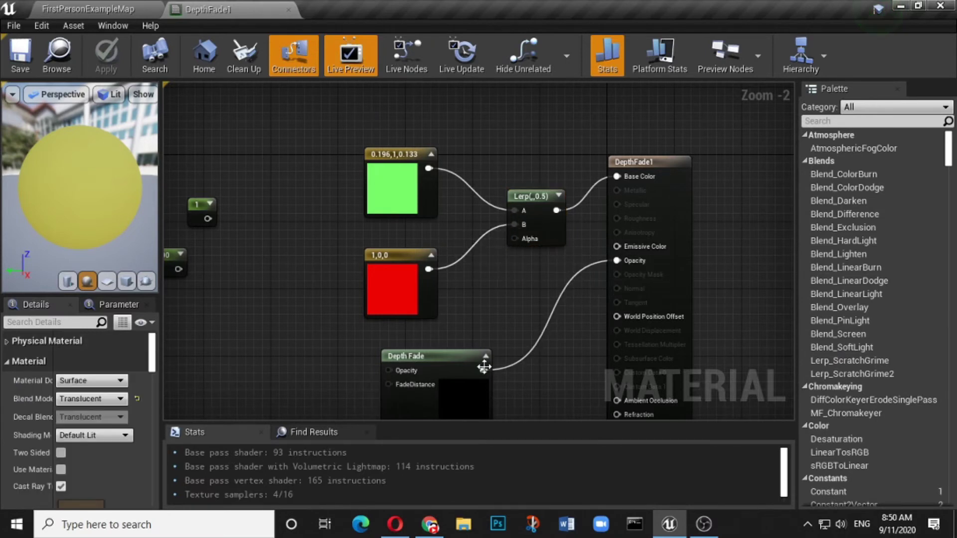
left_click_drag(483, 370, 515, 238)
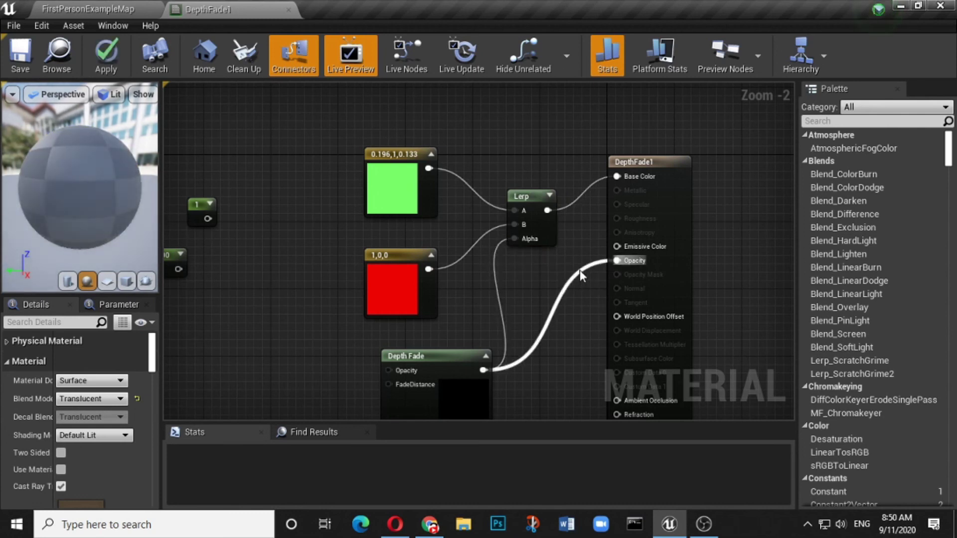
left_click(579, 270, "alt")
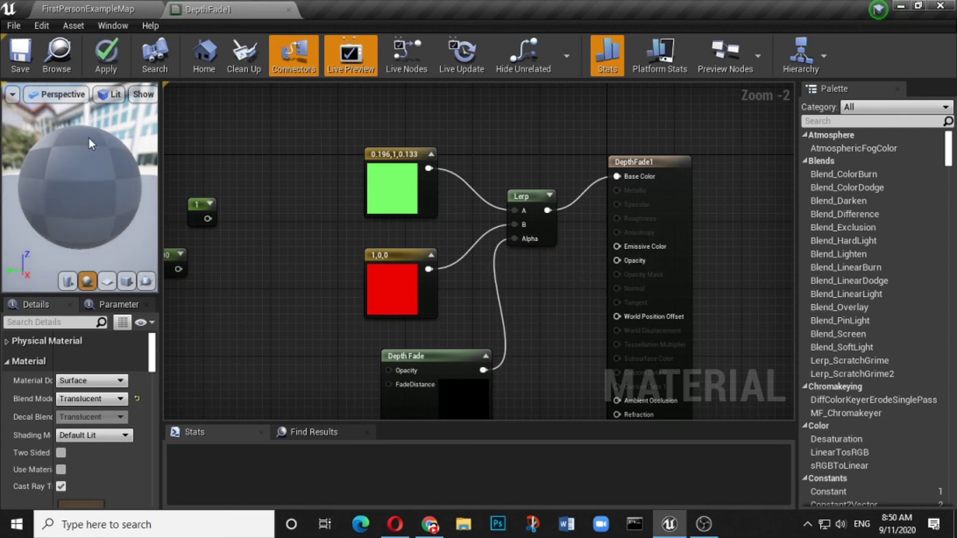
left_click(20, 53)
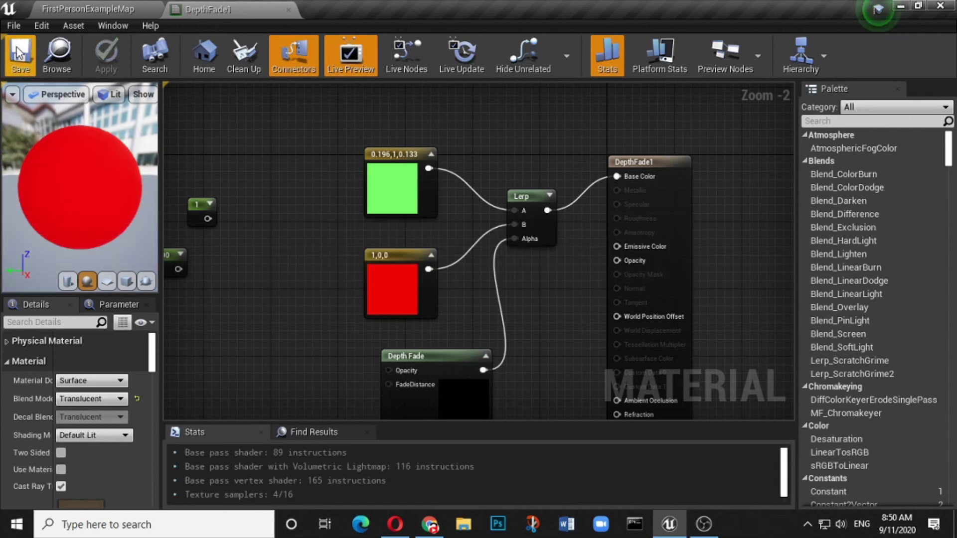
left_click(79, 9)
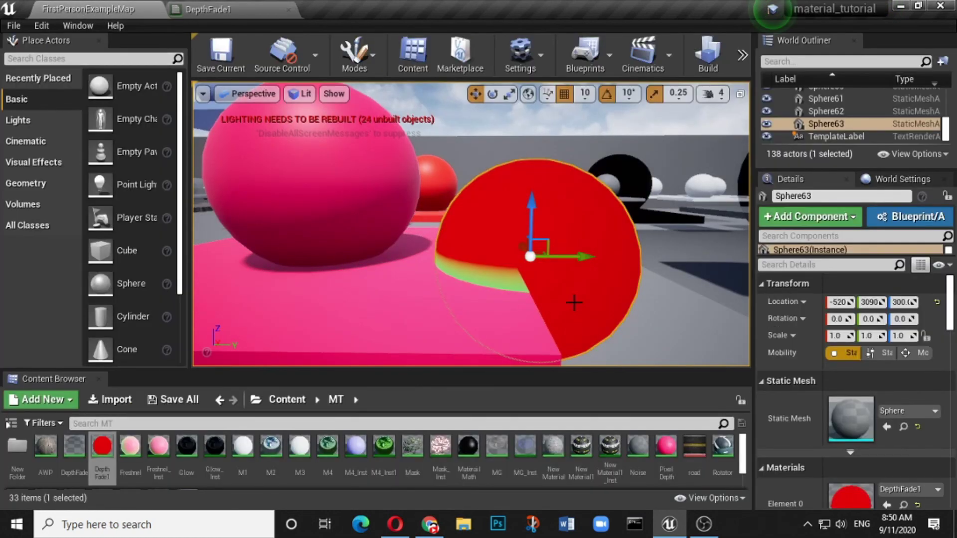
Move the red constant and Depth Fade nodes up beneath the green constant in DepthFade1, and nudge the selected sphere in the level
left_click(230, 10)
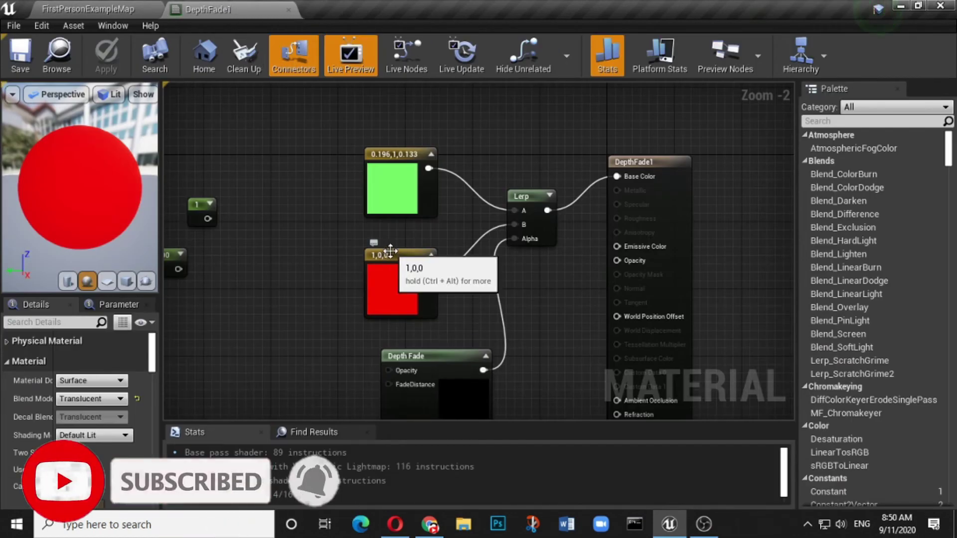
left_click_drag(393, 255, 394, 238)
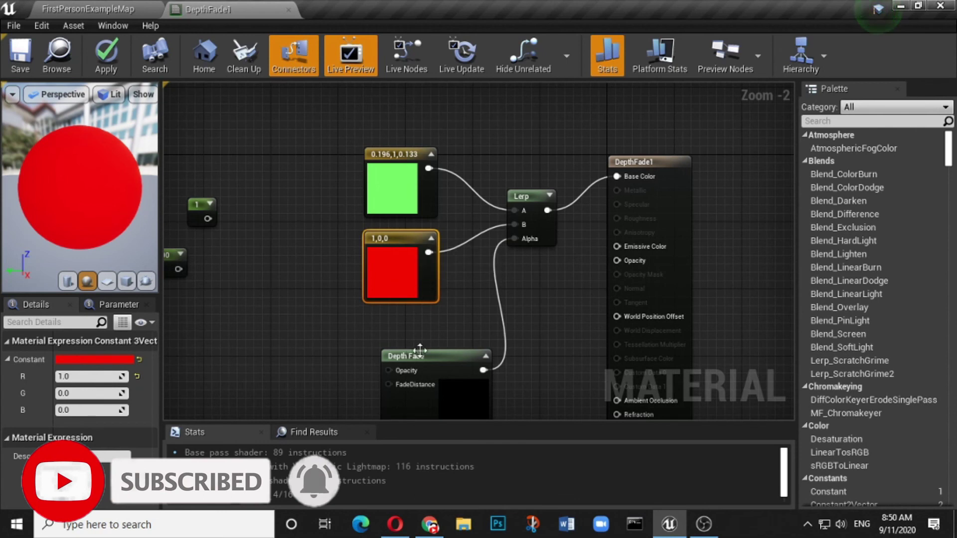
left_click_drag(425, 354, 414, 329)
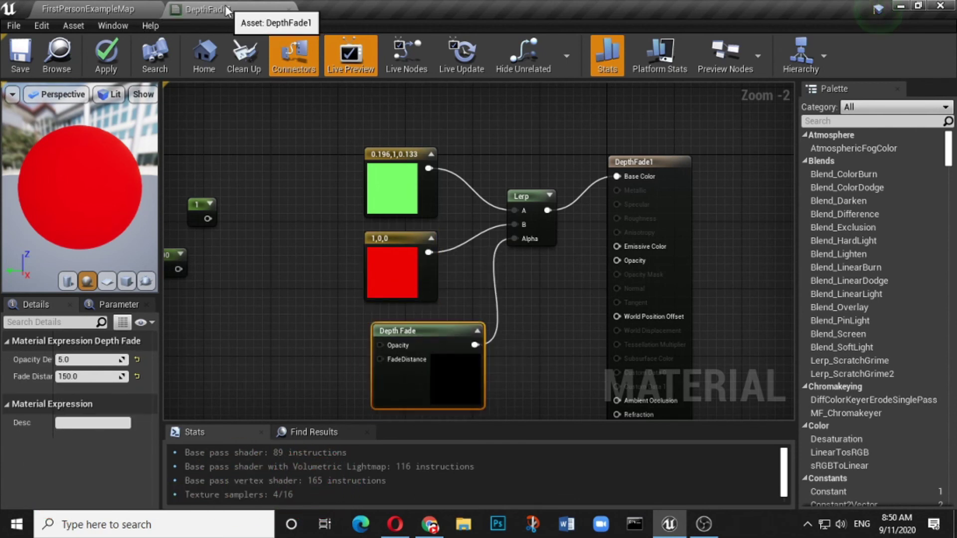
left_click(84, 6)
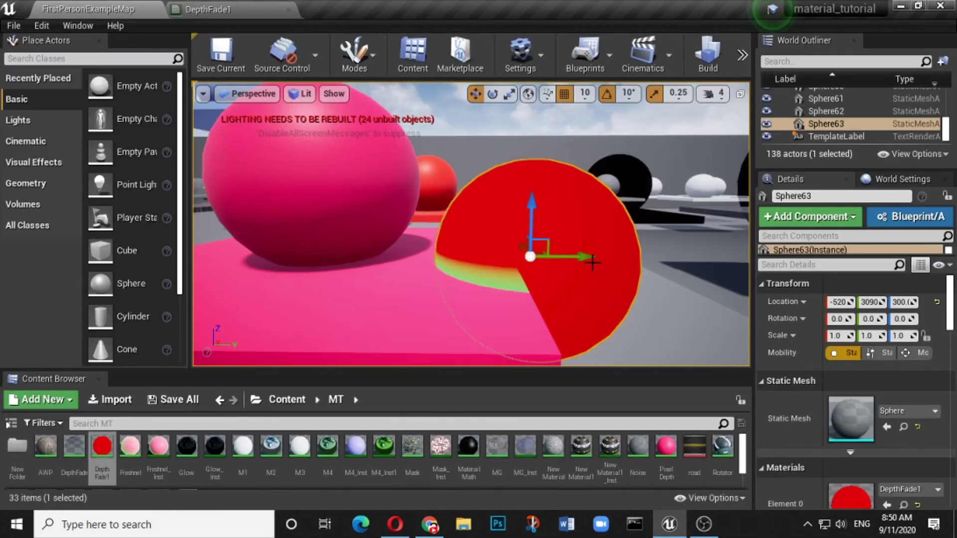
left_click_drag(588, 256, 582, 276)
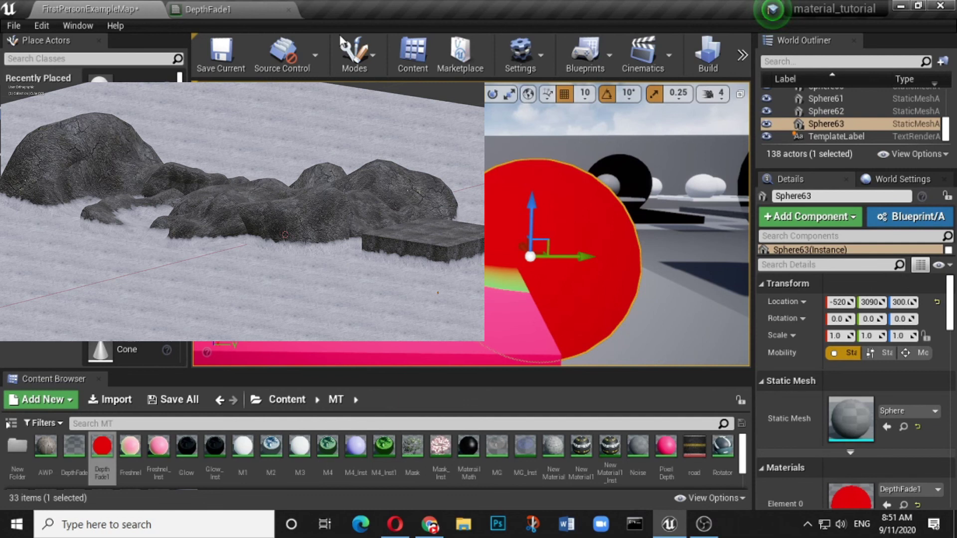
Return to the DepthFade1 graph and undo the last four changes, back through the most recent pin link
left_click(256, 8)
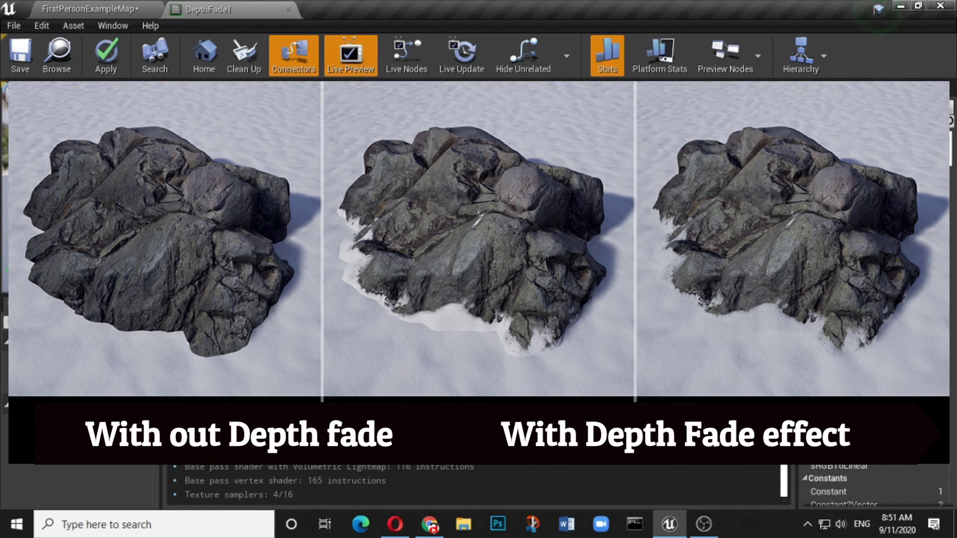
key("ctrl+z")
key("ctrl+z")
key("ctrl+z")
key("ctrl+z")
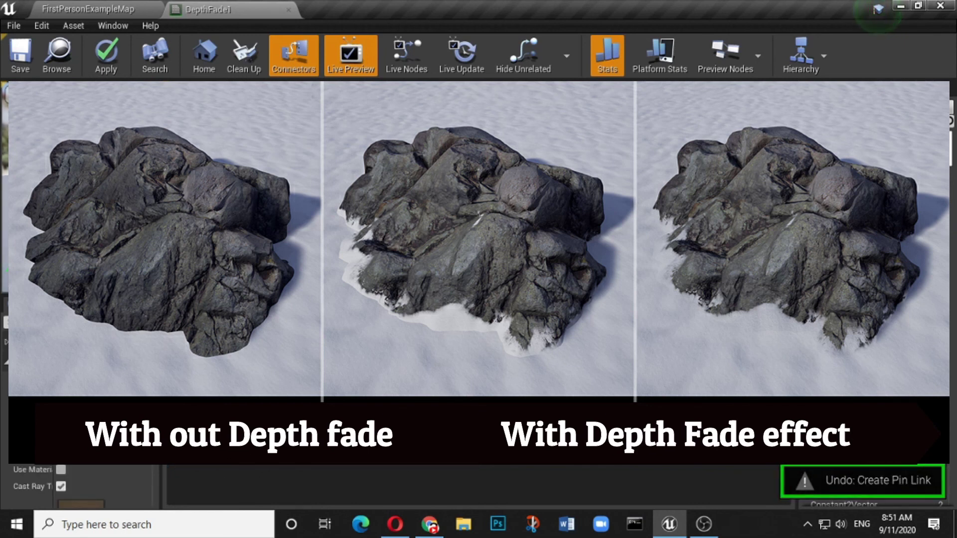